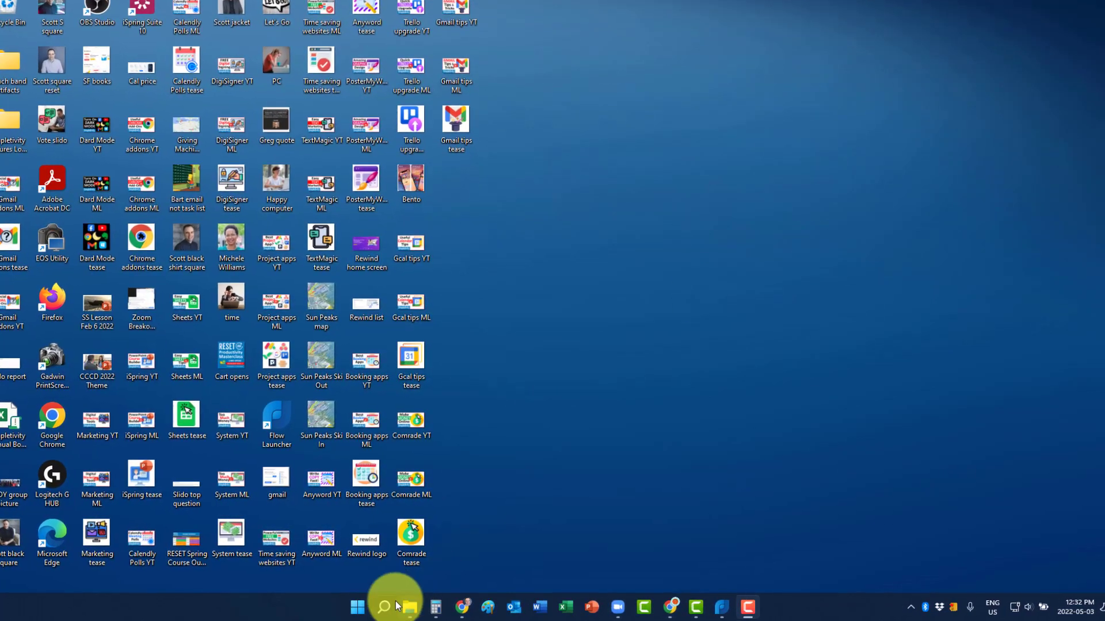
Search Windows for 'trello' and scroll through the Trello best match and web results.
click(395, 605)
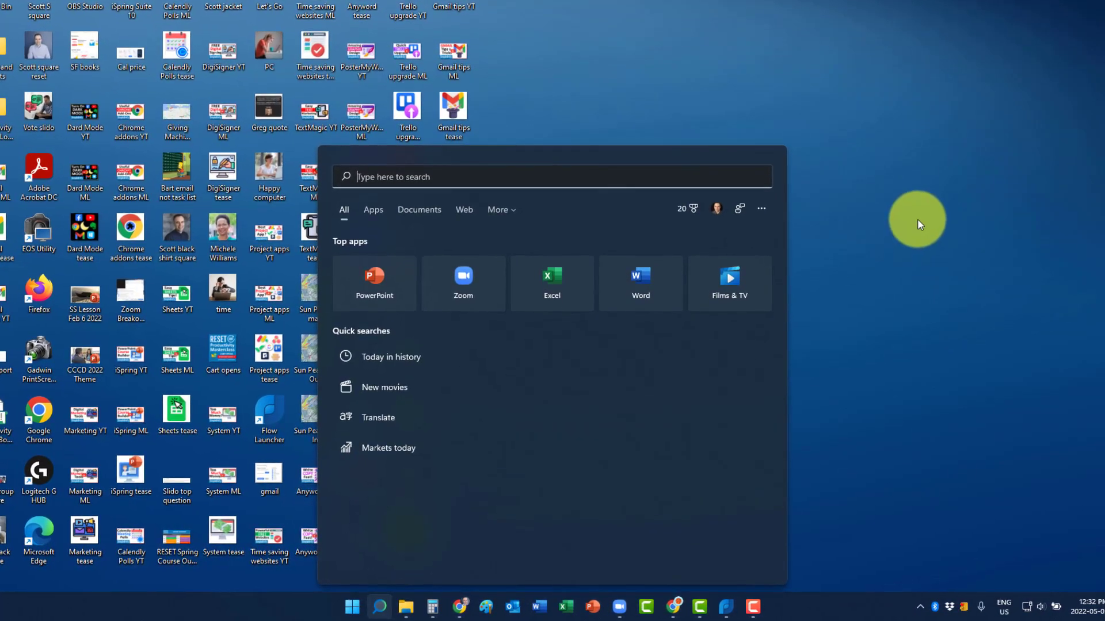
text(trello)
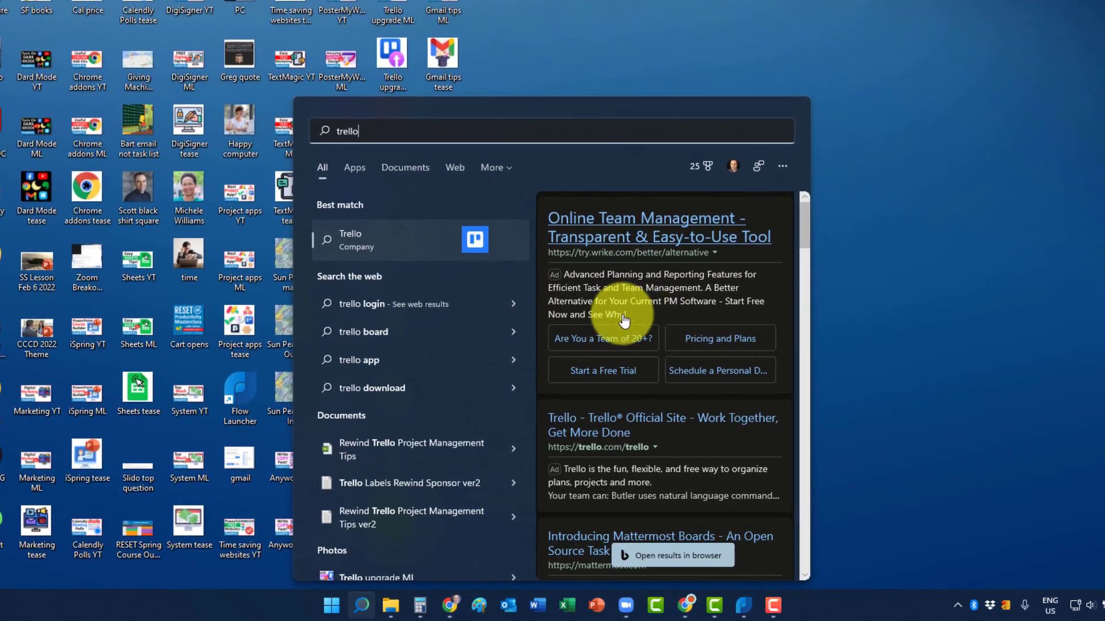
scroll(403, 368, down, 1)
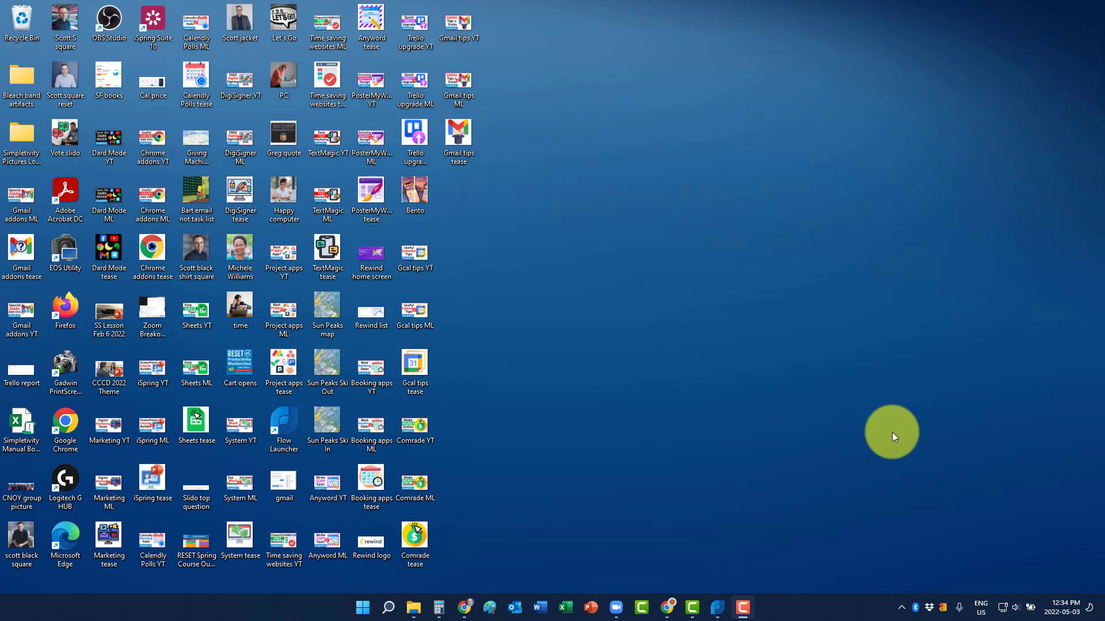
Search Flow Launcher for 'crm', then replace the query with 'bluetoo' to list Bluetooth settings.
key(alt+space)
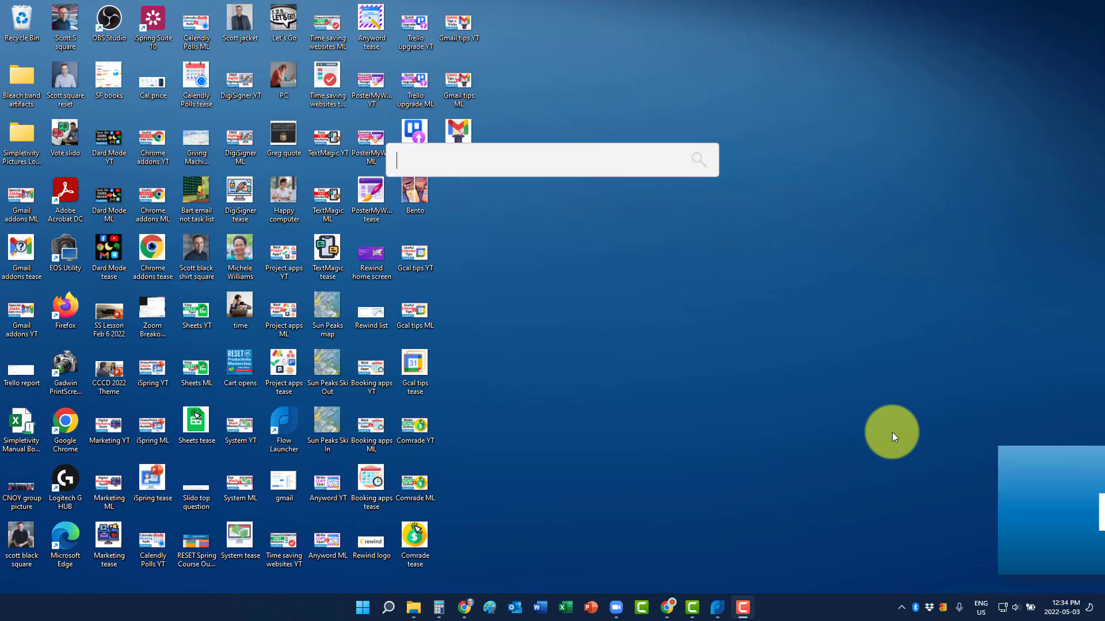
text(crm)
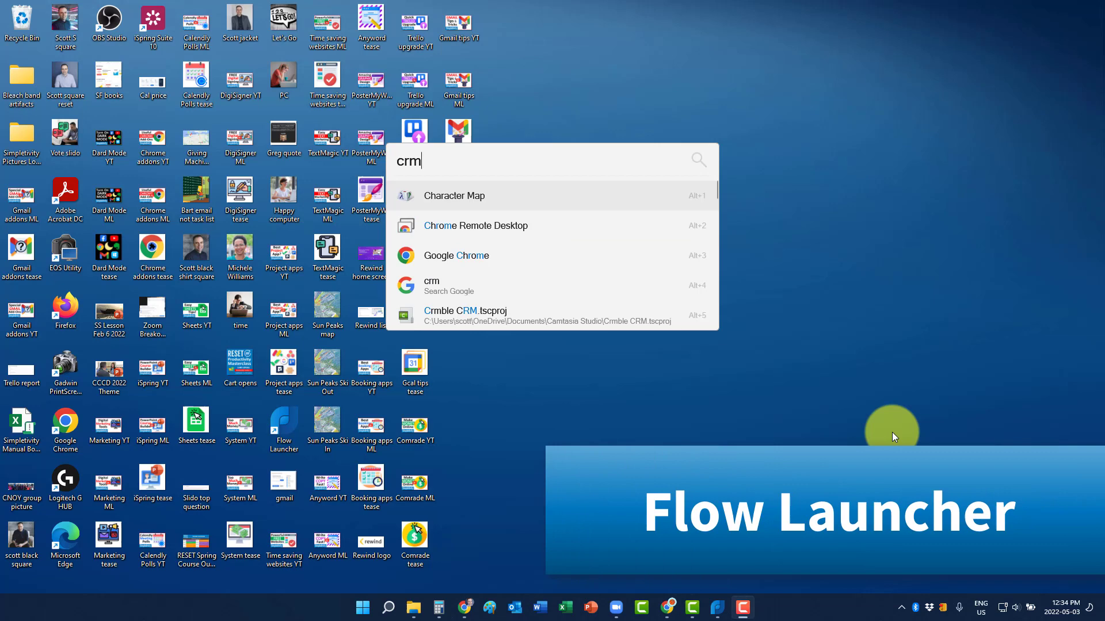
key(BackSpace)
key(BackSpace)
key(BackSpace)
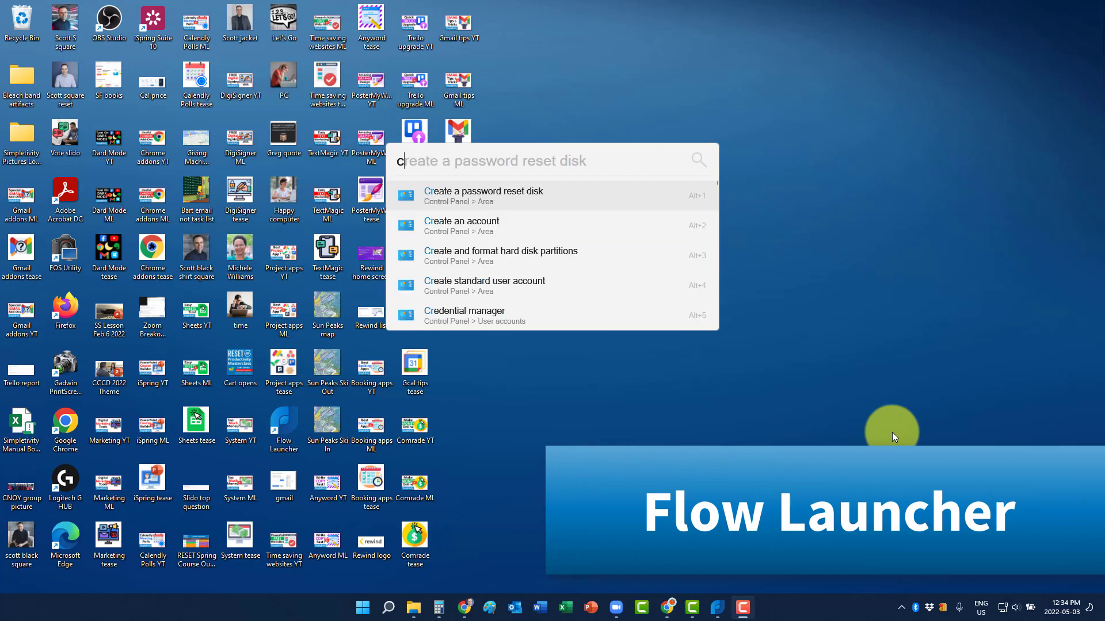
text(bluetoo)
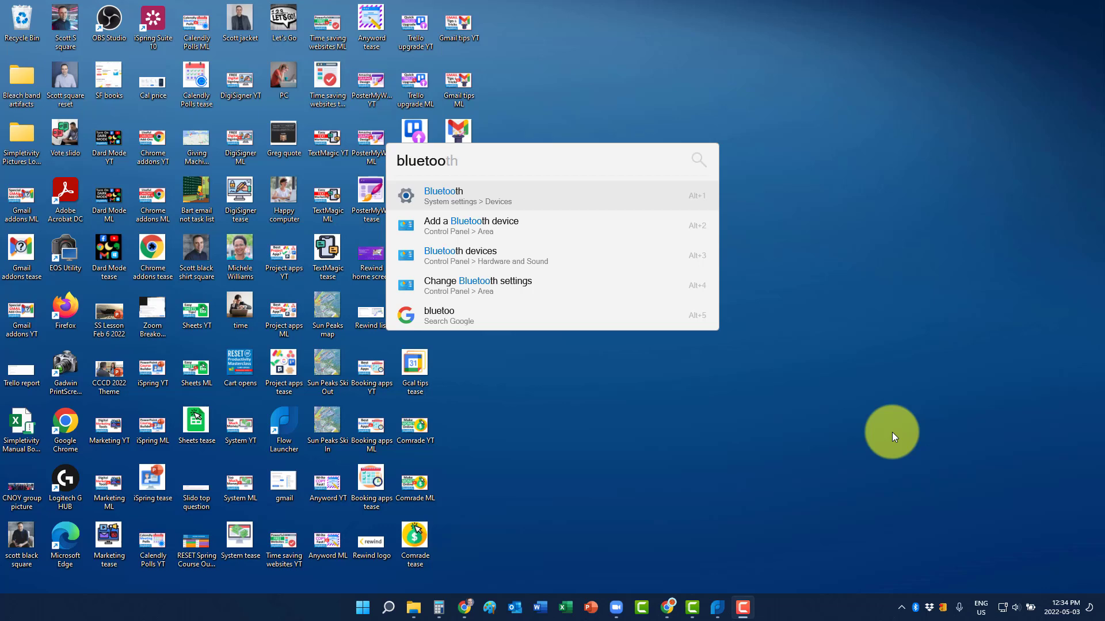
Dismiss the Flow Launcher box by clicking an empty spot on the desktop.
click(962, 406)
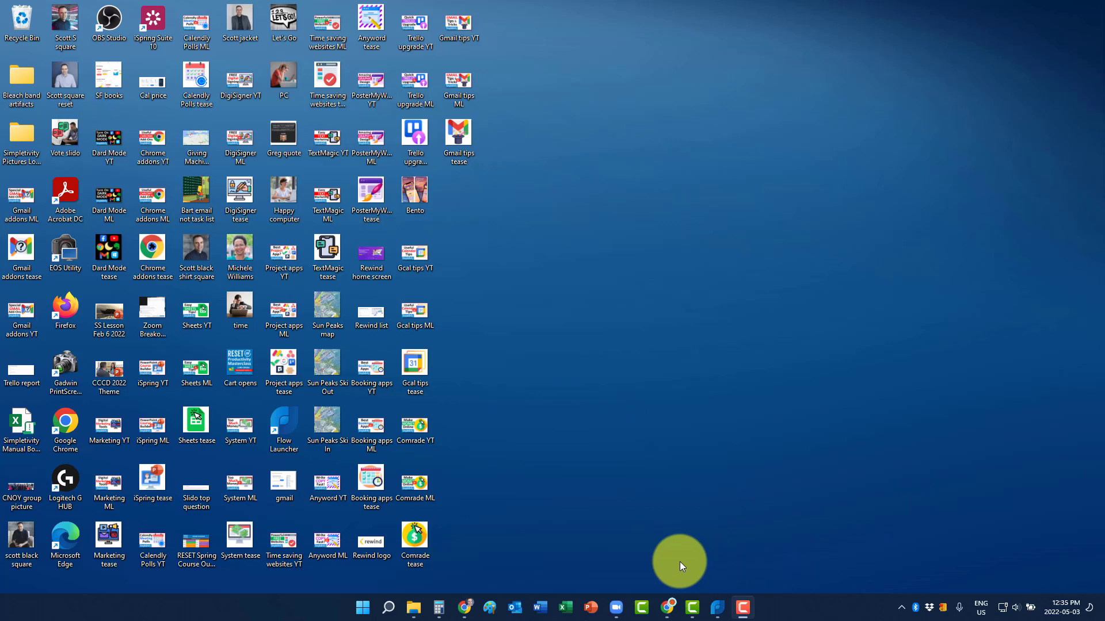
right_click(917, 608)
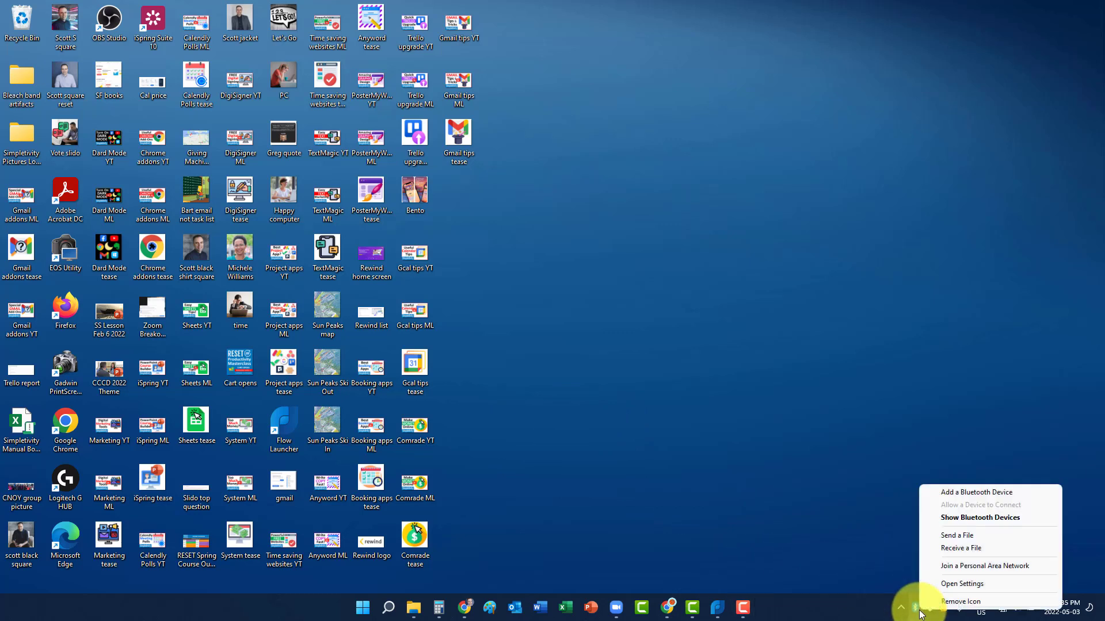
click(1011, 517)
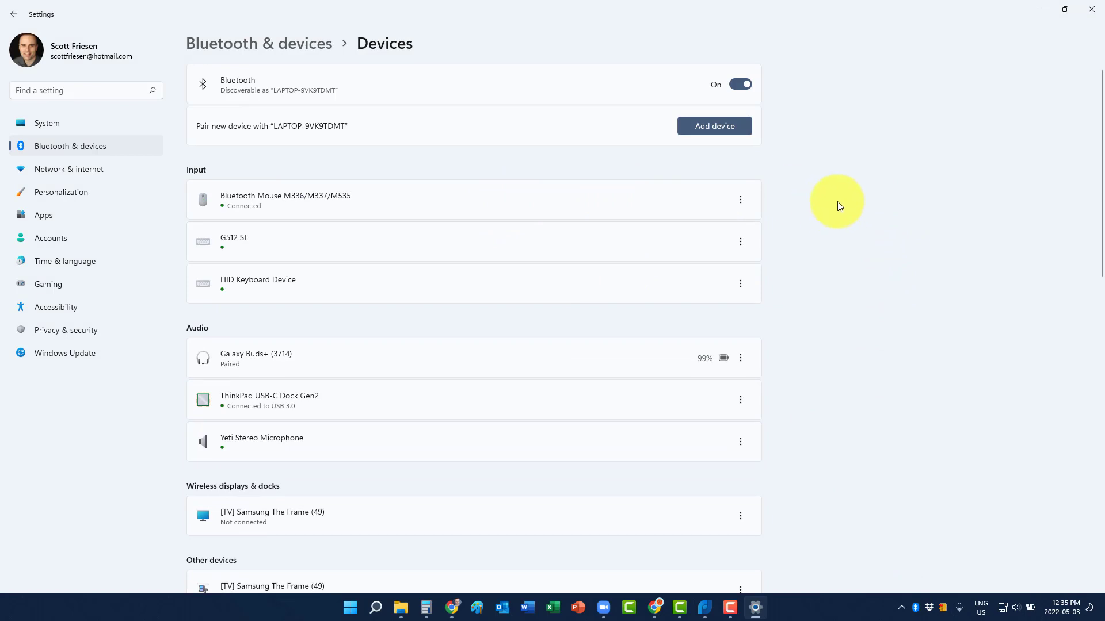
click(1091, 9)
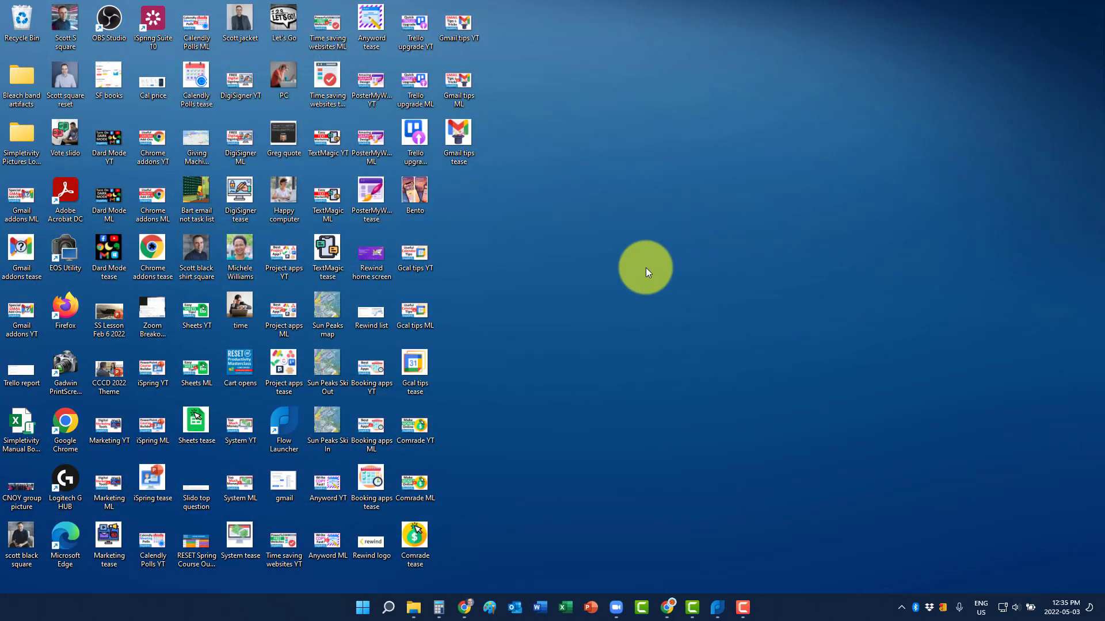
Search the launcher for 'blu' and open the Bluetooth devices settings.
key(ctrl)
key(ctrl)
key(BackSpace)
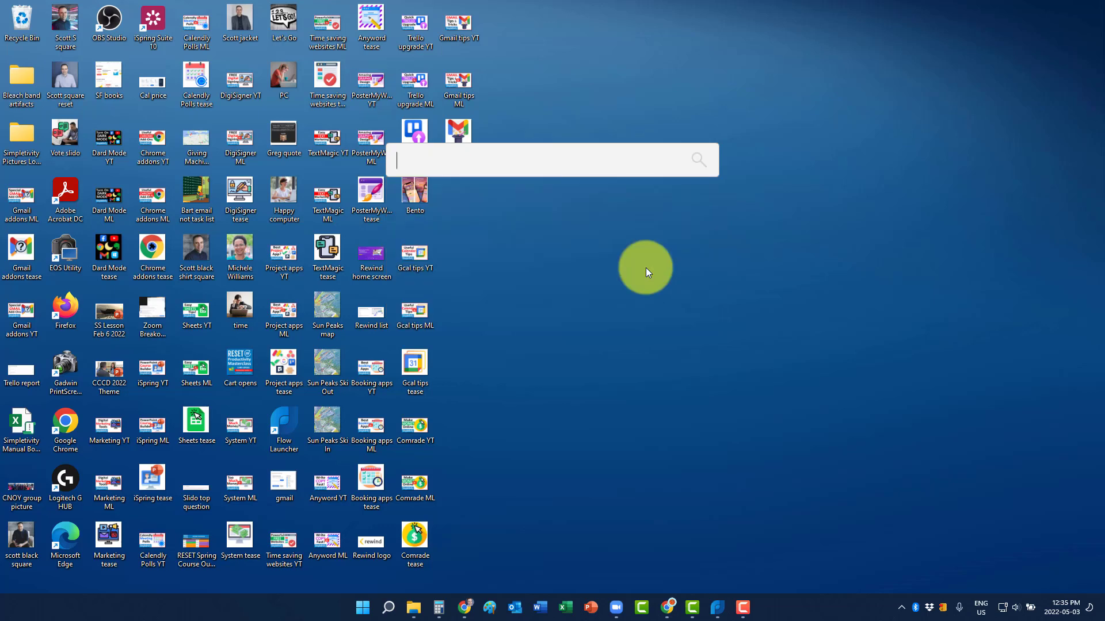
text(blu)
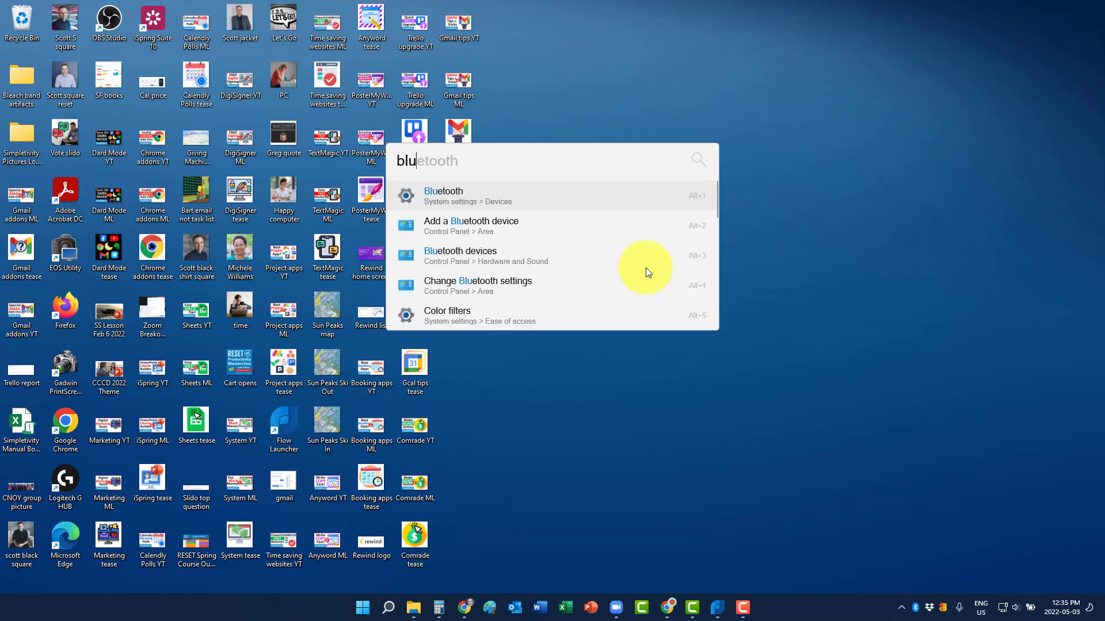
key(Return)
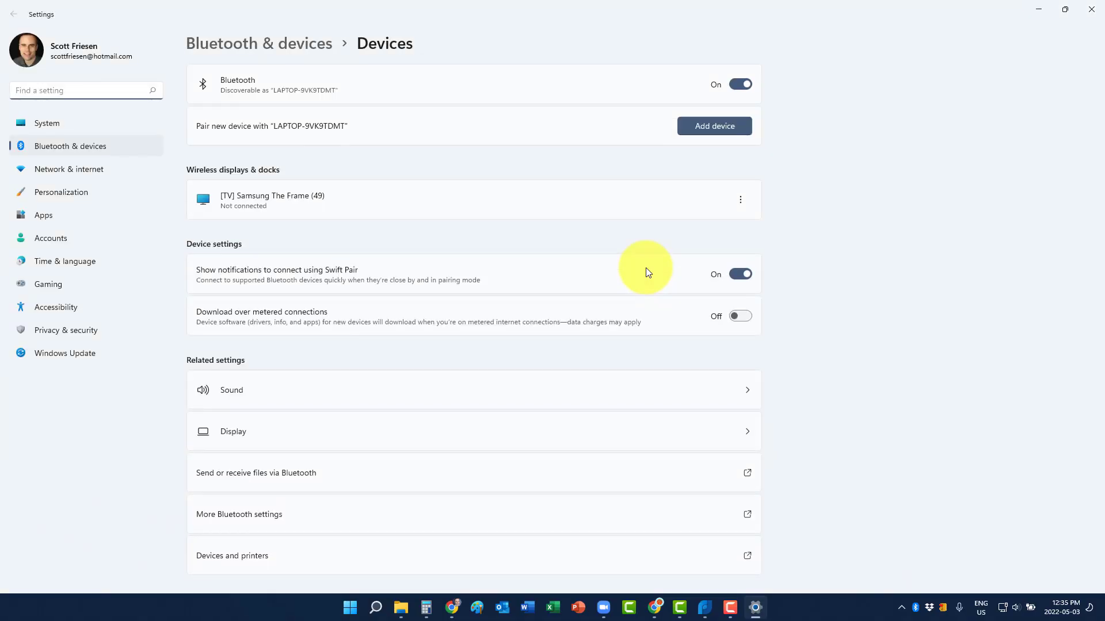
Search the launcher for 'network' and open the Network & internet settings page.
key(alt+space)
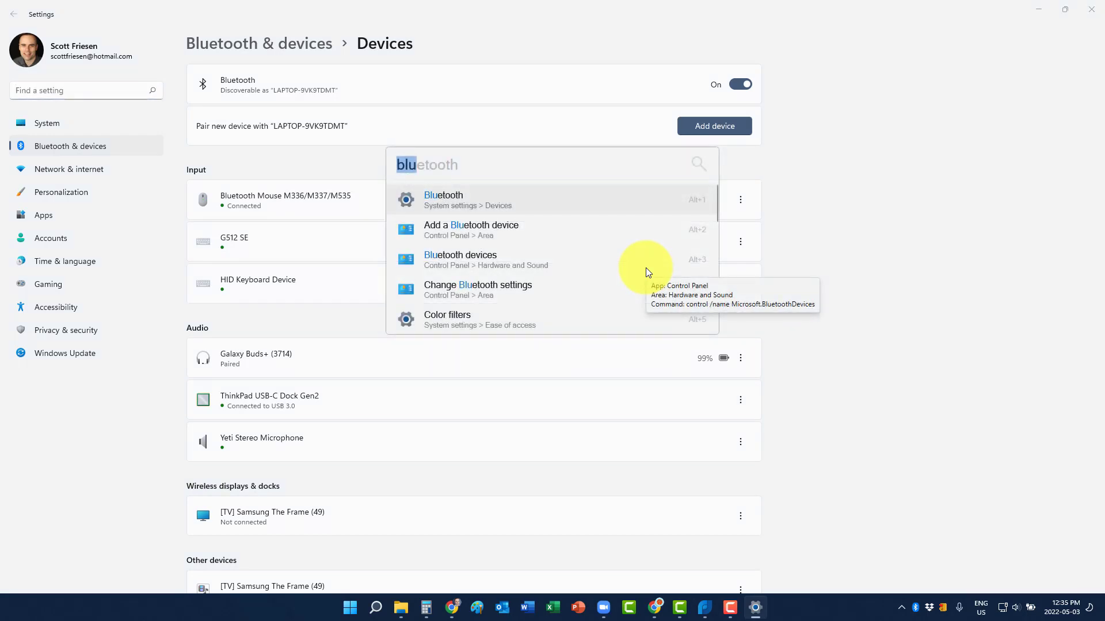
key(Down)
key(Down)
key(Down)
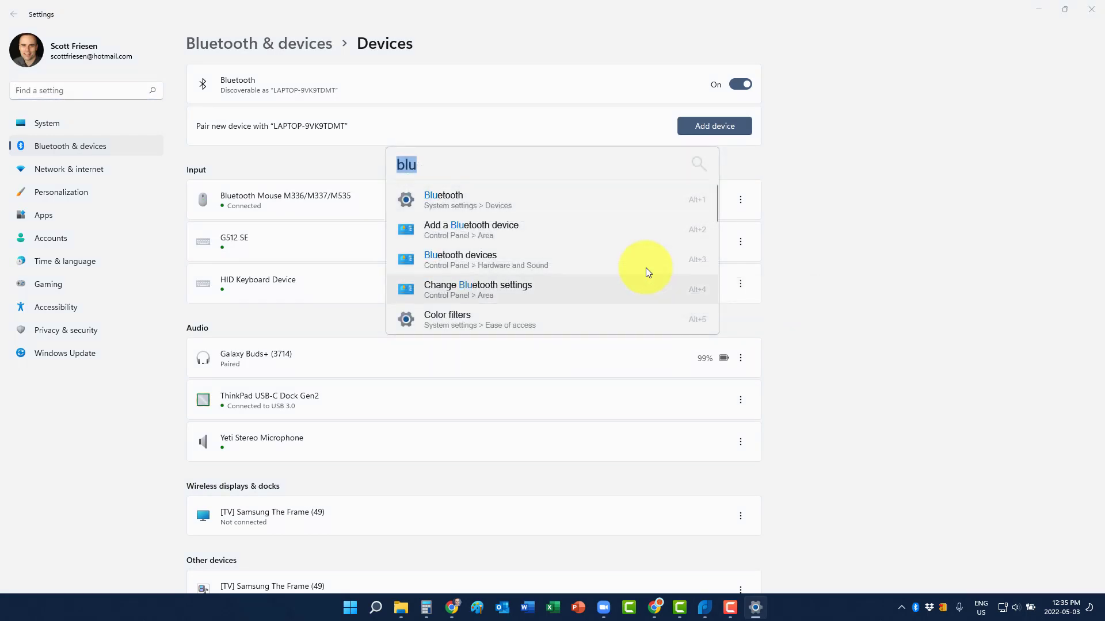
key(Up)
key(Up)
key(Up)
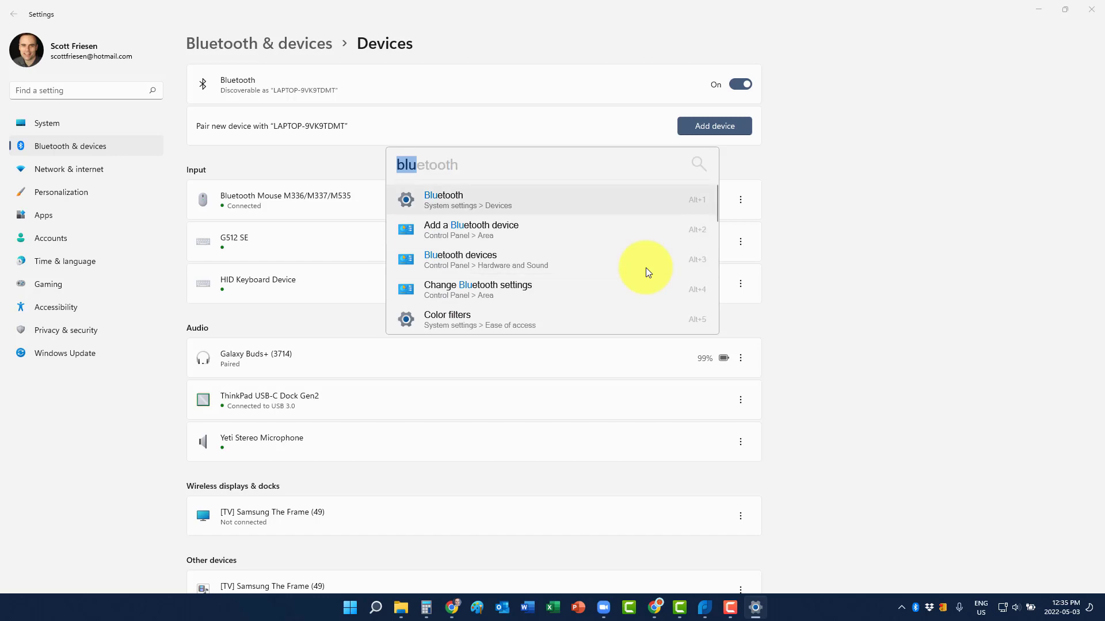
key(BackSpace)
text(network)
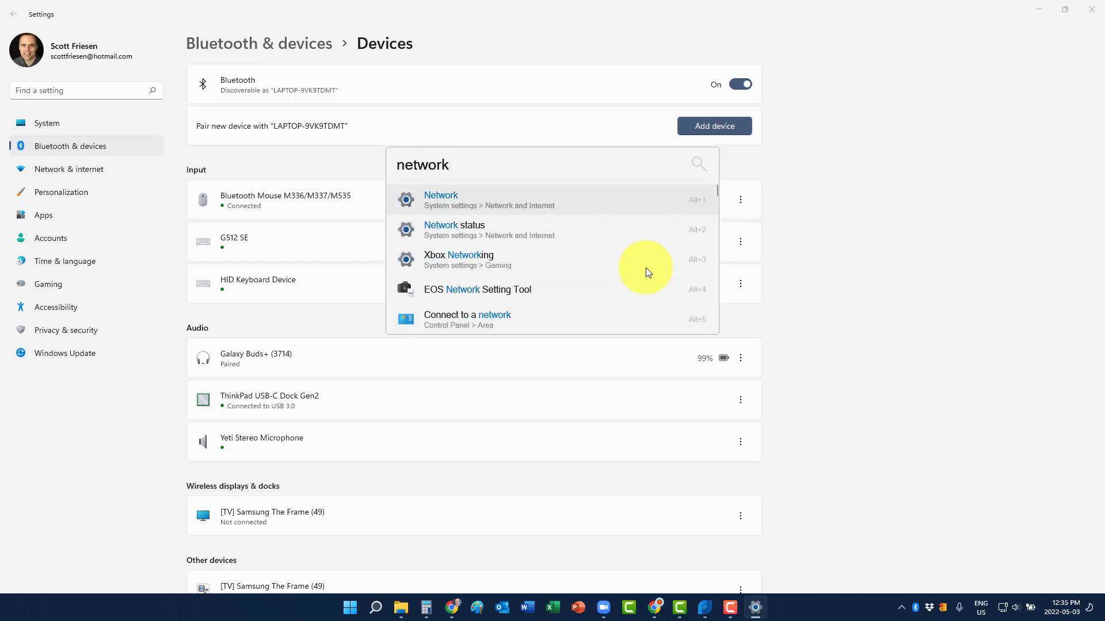
key(Return)
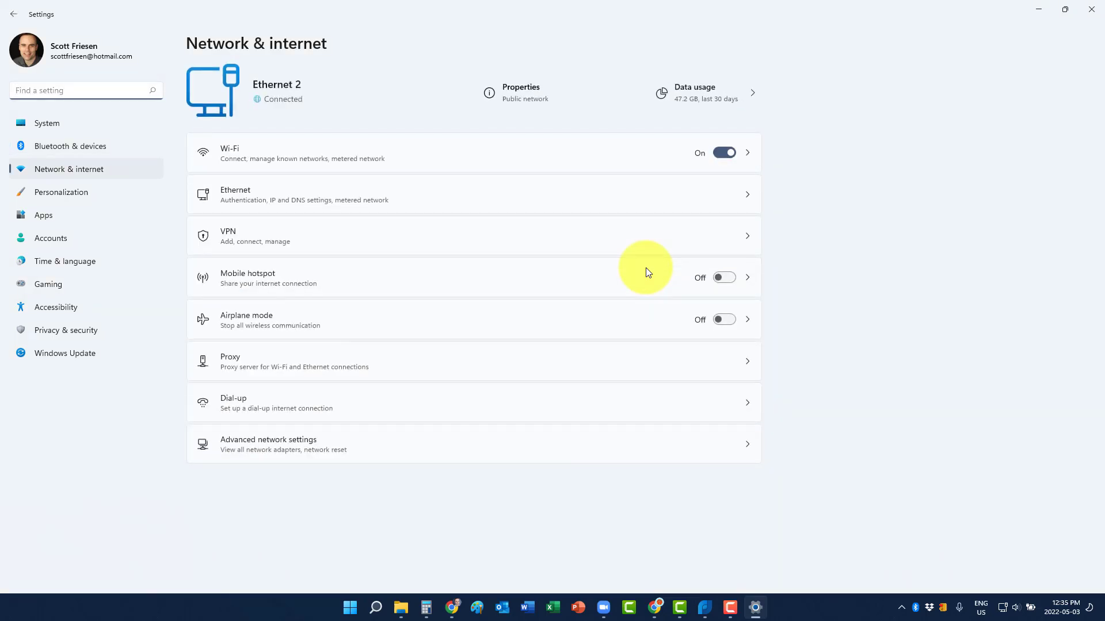
Run a Google search for 'crm free' from the launcher.
key(alt+space)
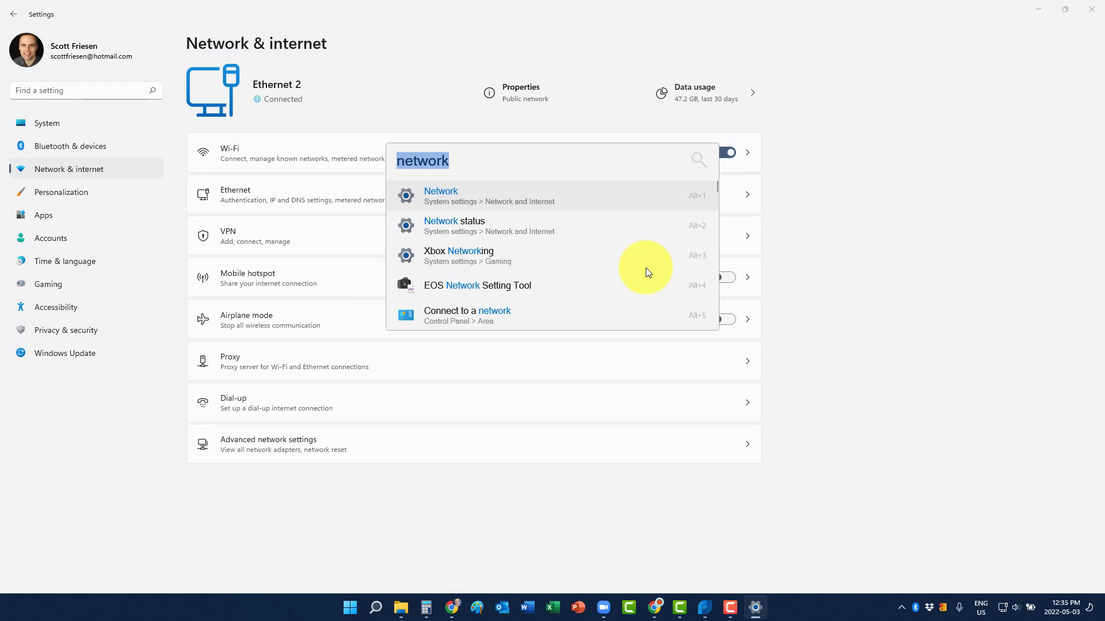
text(crm free)
key(Return)
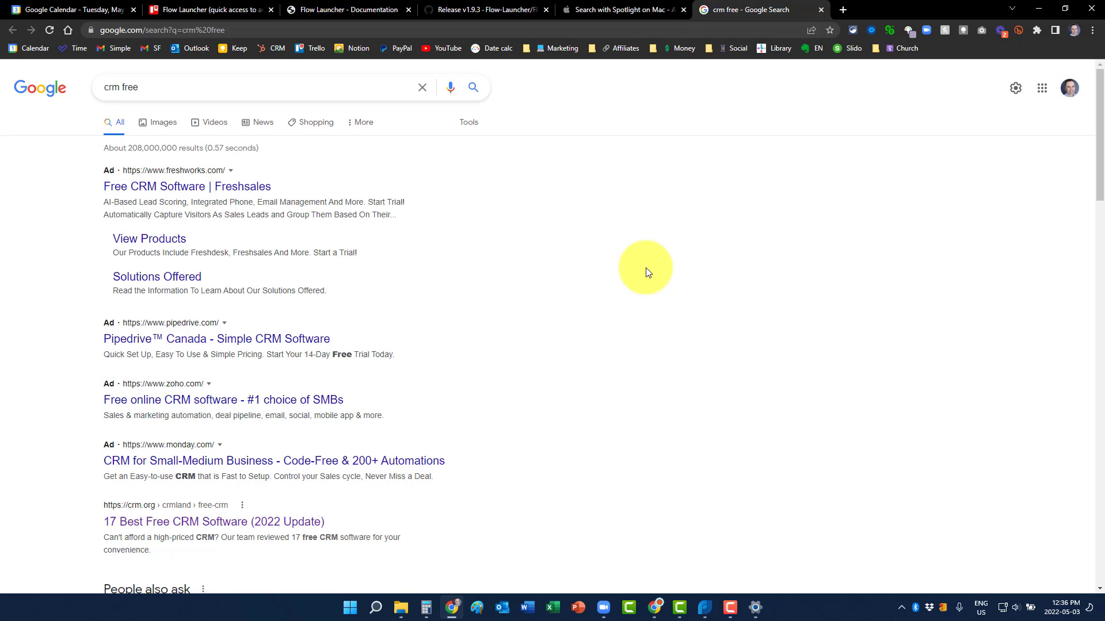
Calculate 8*3 in the launcher, then clear the query.
key(alt+space)
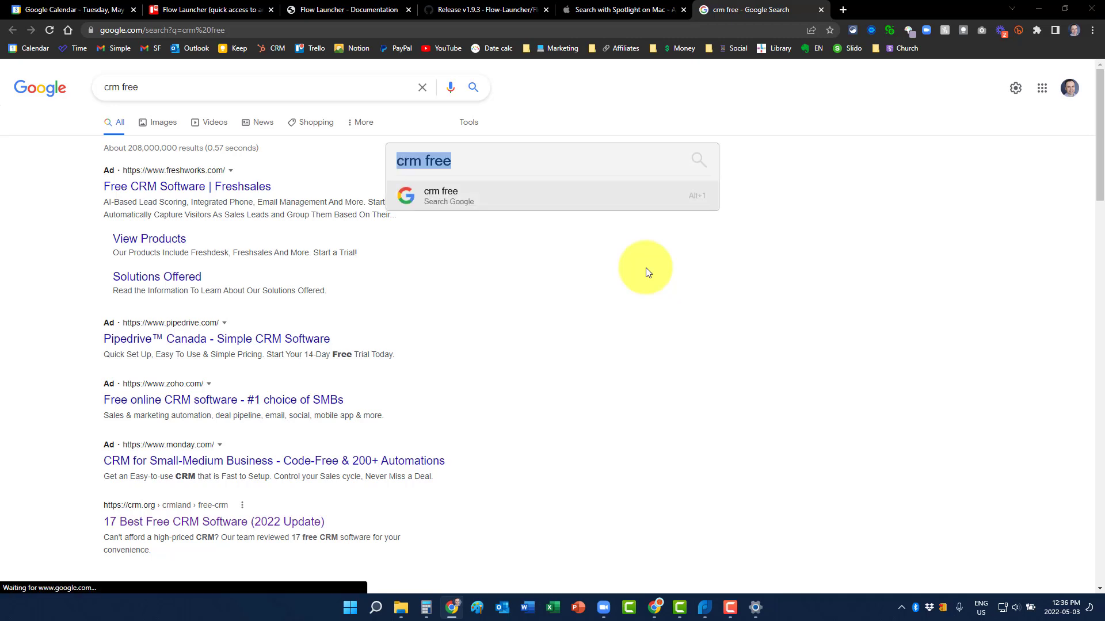
text(8*3)
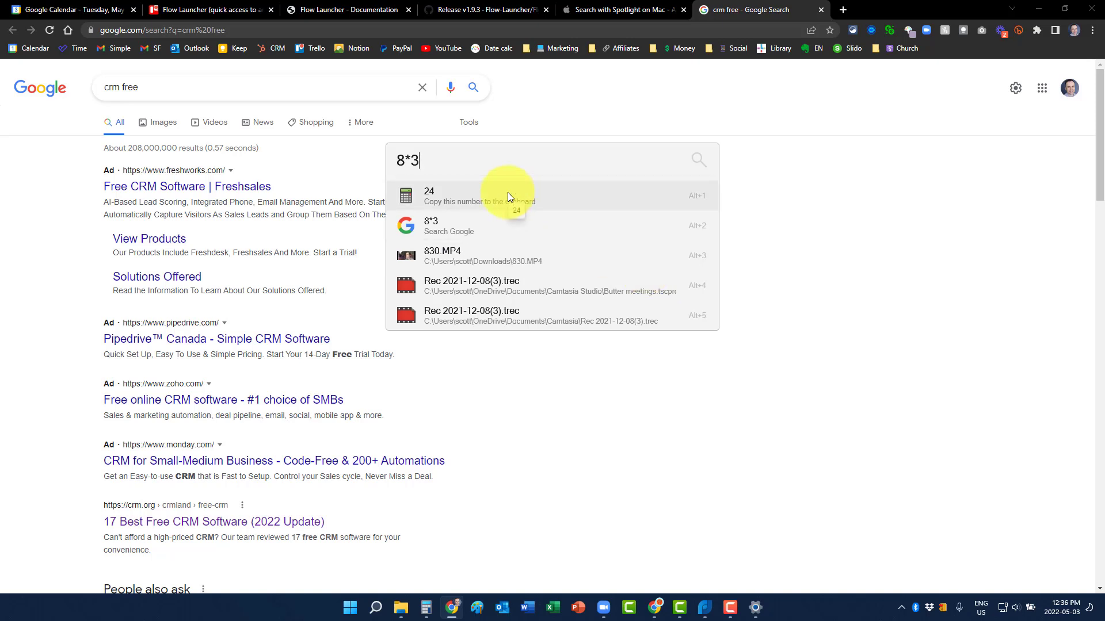
key(BackSpace)
key(BackSpace)
key(BackSpace)
Search 'reset master' and open RESET Spring 1_2.mp4 from the webinar folder.
text(reset master)
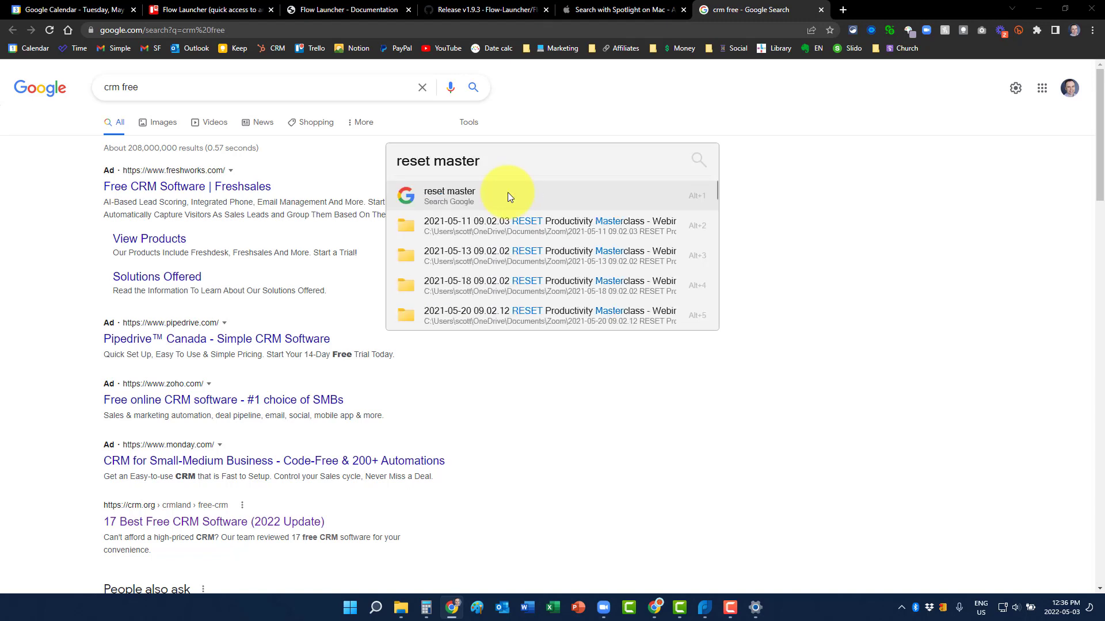
key(Down)
key(Down)
key(Down)
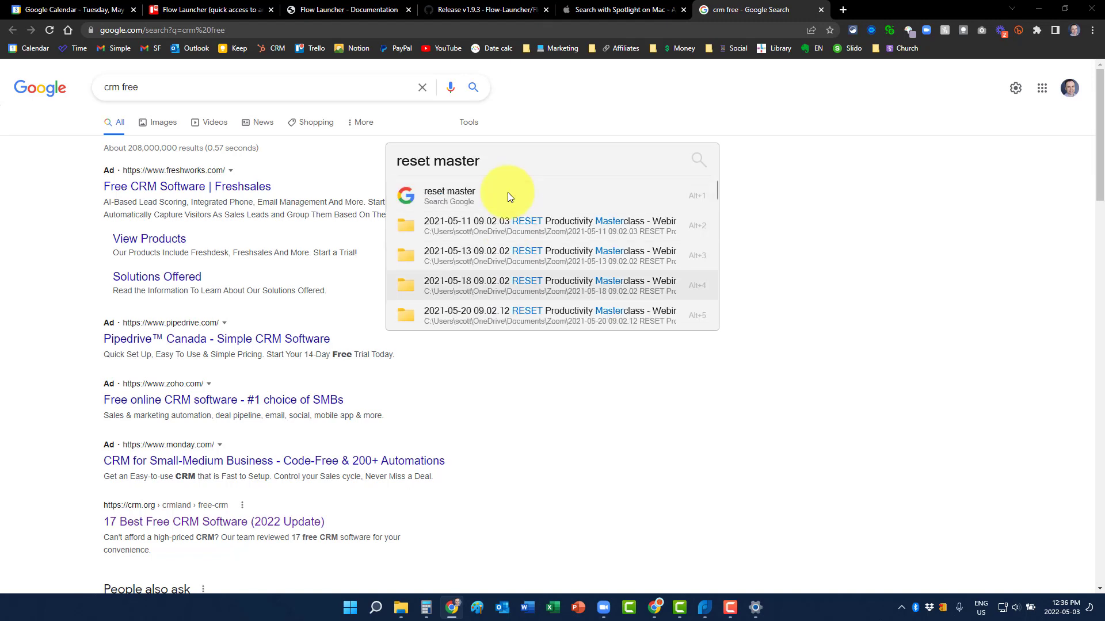
key(Up)
key(Up)
key(Down)
key(Down)
key(Up)
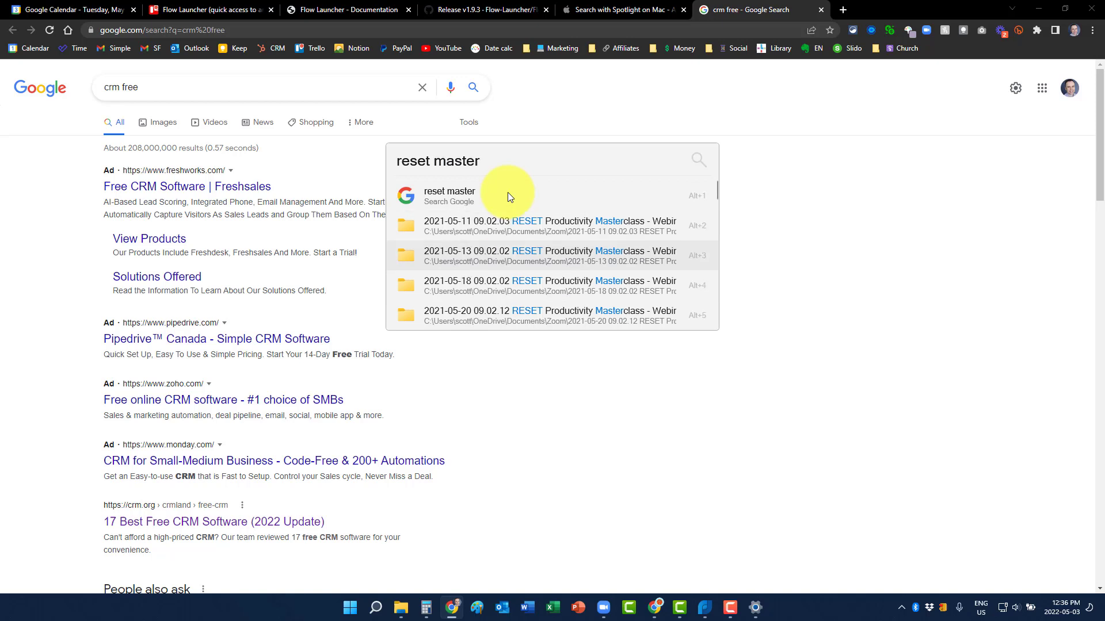
key(Tab)
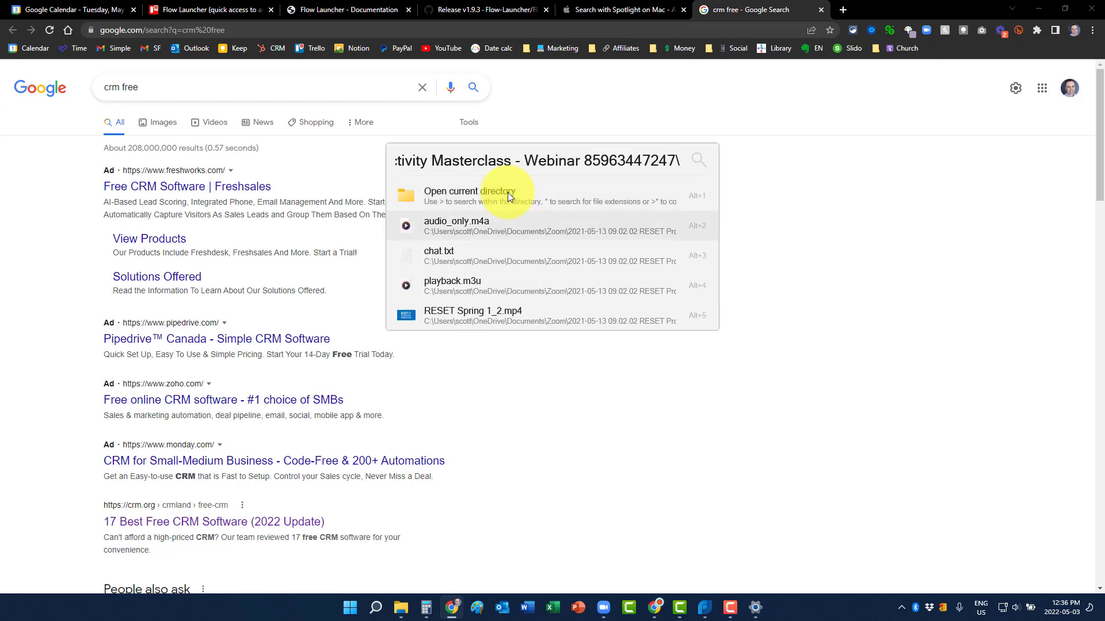
key(Down)
key(Down)
key(Down)
key(Down)
key(Return)
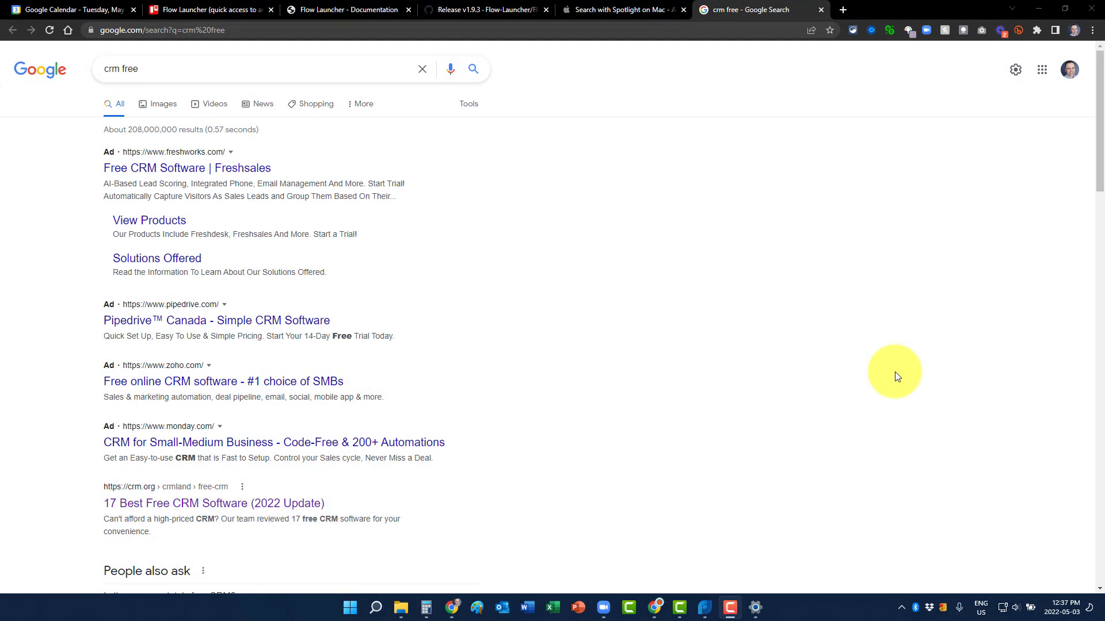
Open Flow Launcher Settings with Ctrl+I and scroll through the General page options.
key(alt+space)
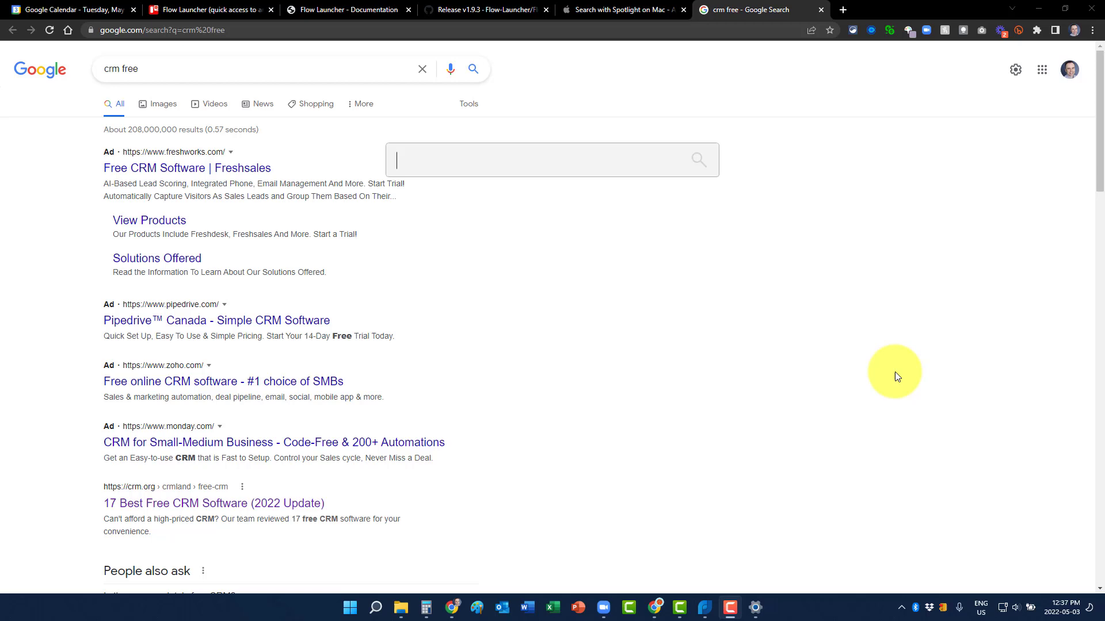
key(ctrl+i)
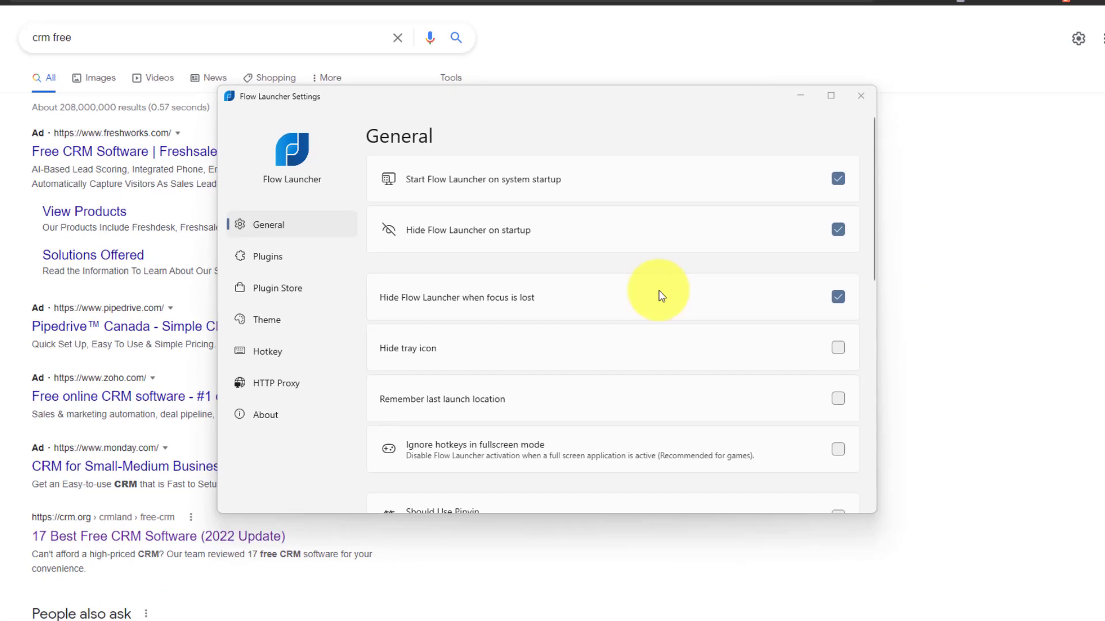
scroll(690, 236, down, 2)
scroll(696, 234, up, 2)
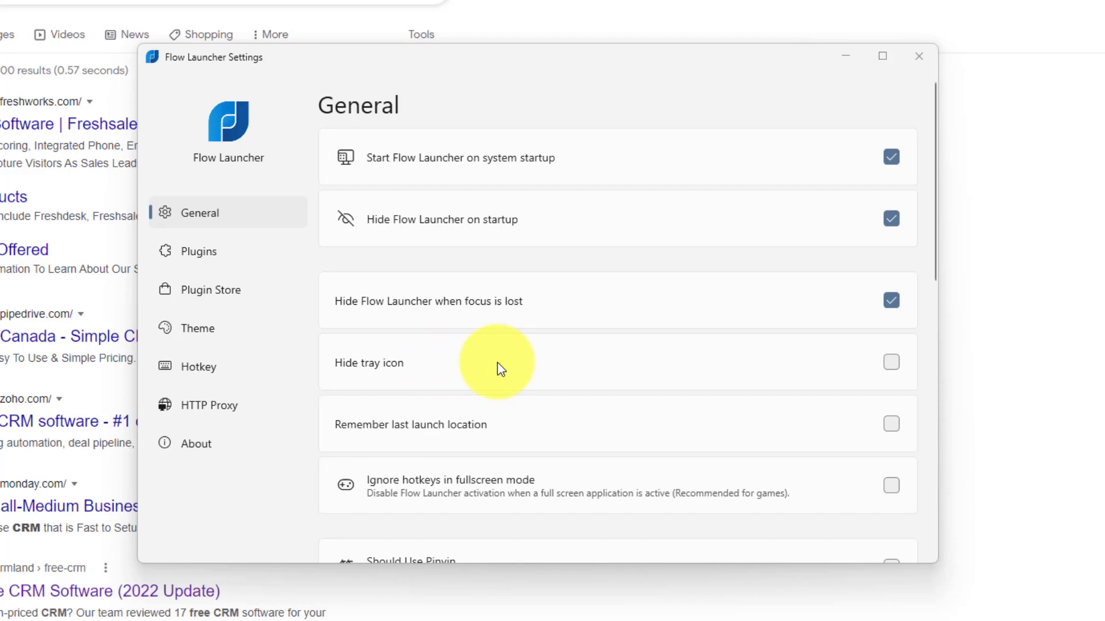
scroll(654, 219, down, 3)
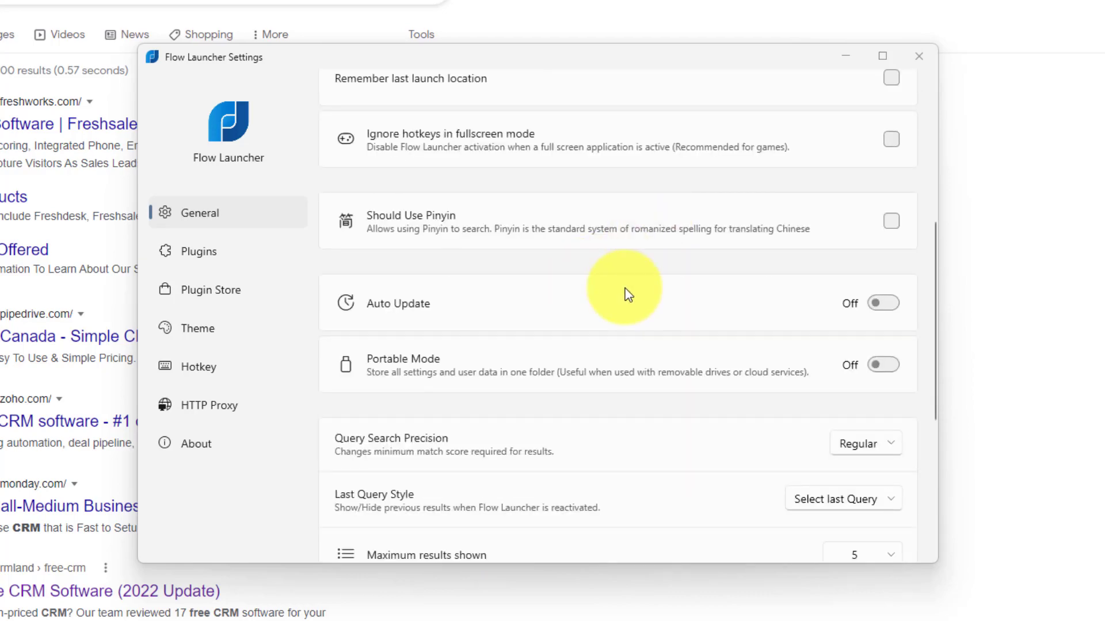
scroll(611, 299, down, 2)
scroll(608, 302, down, 2)
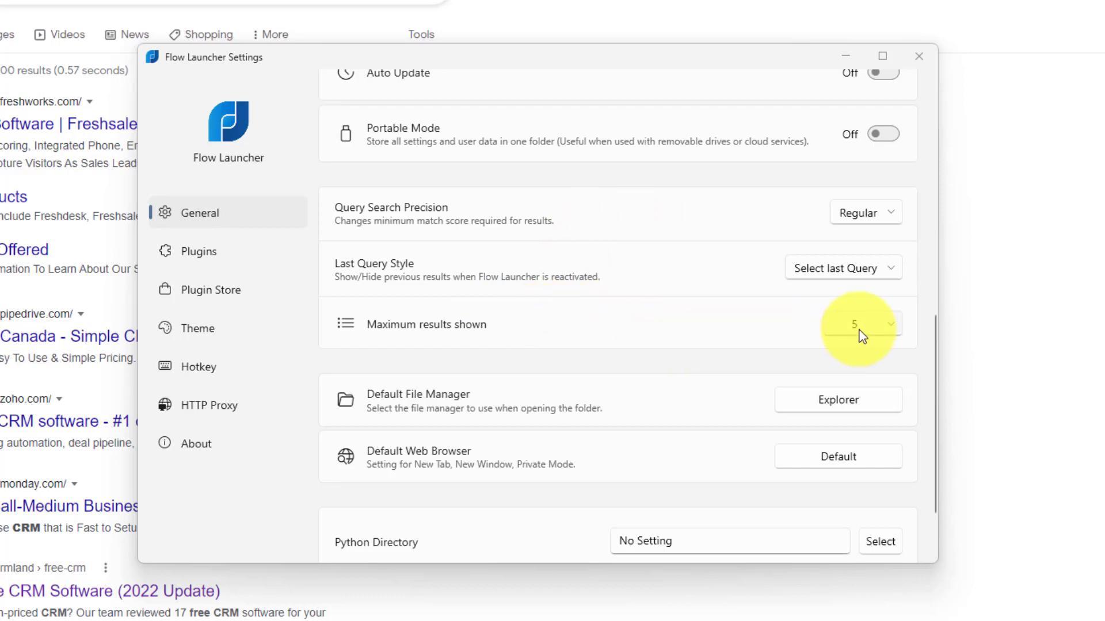
Search 'crm' in the launcher over Settings, then dismiss the results.
key(alt+space)
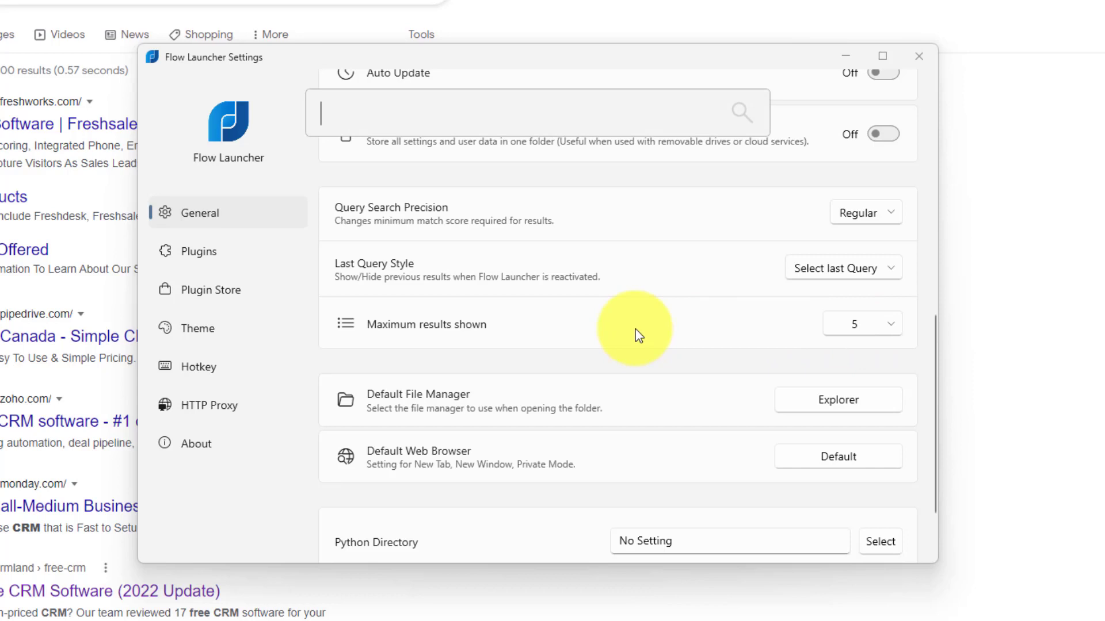
text(crm)
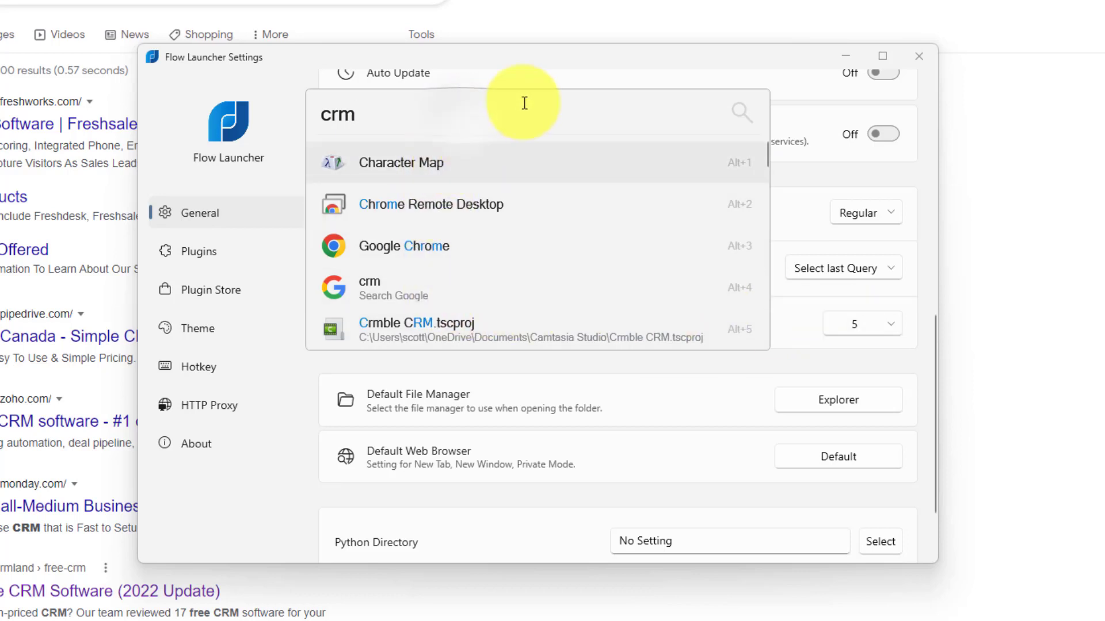
click(548, 63)
Leave Maximum results shown at 5, then switch to the Plugins list.
click(891, 331)
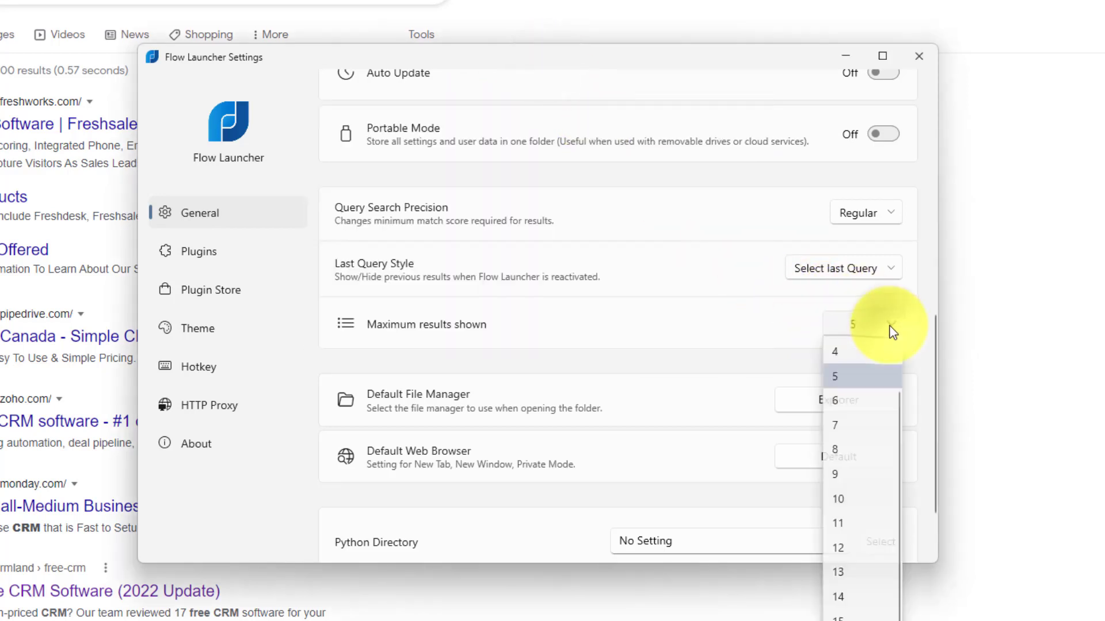
click(778, 322)
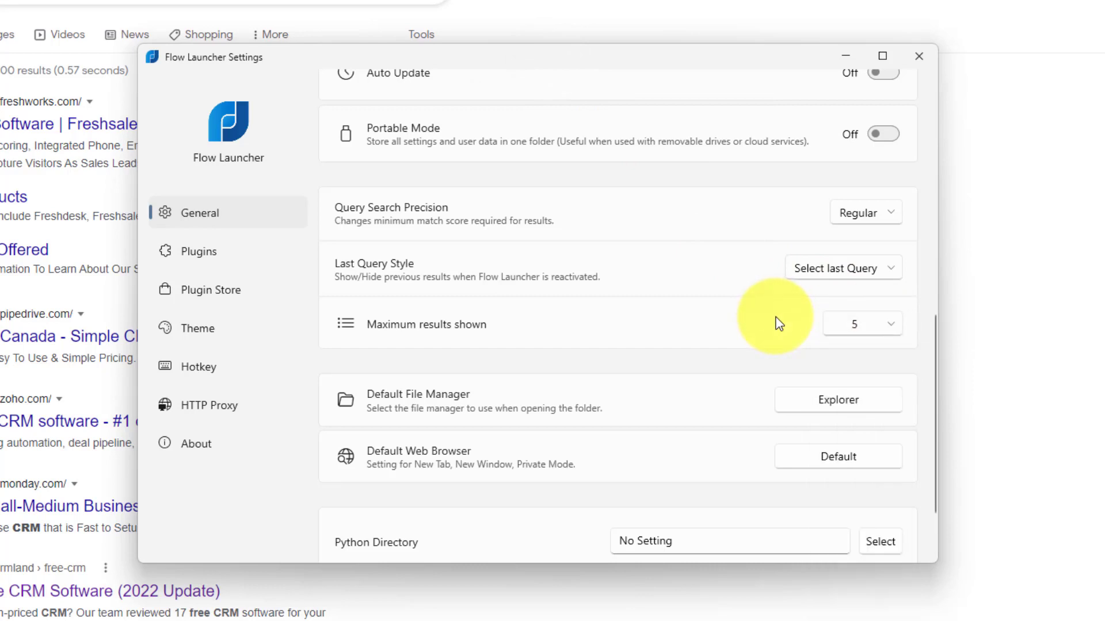
scroll(731, 318, down, 3)
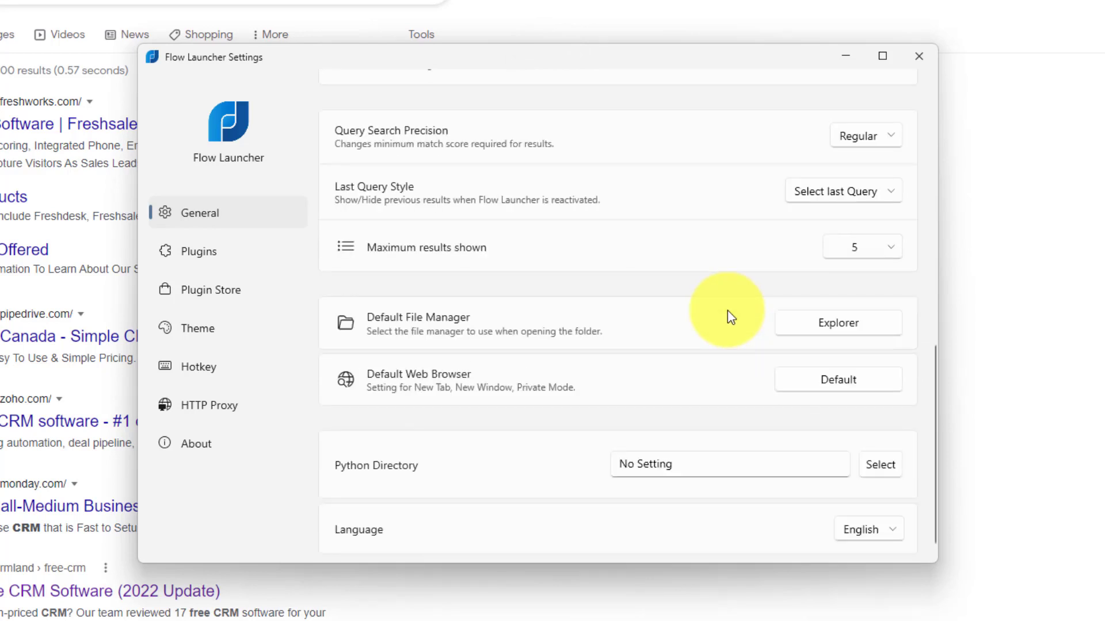
scroll(727, 309, down, 1)
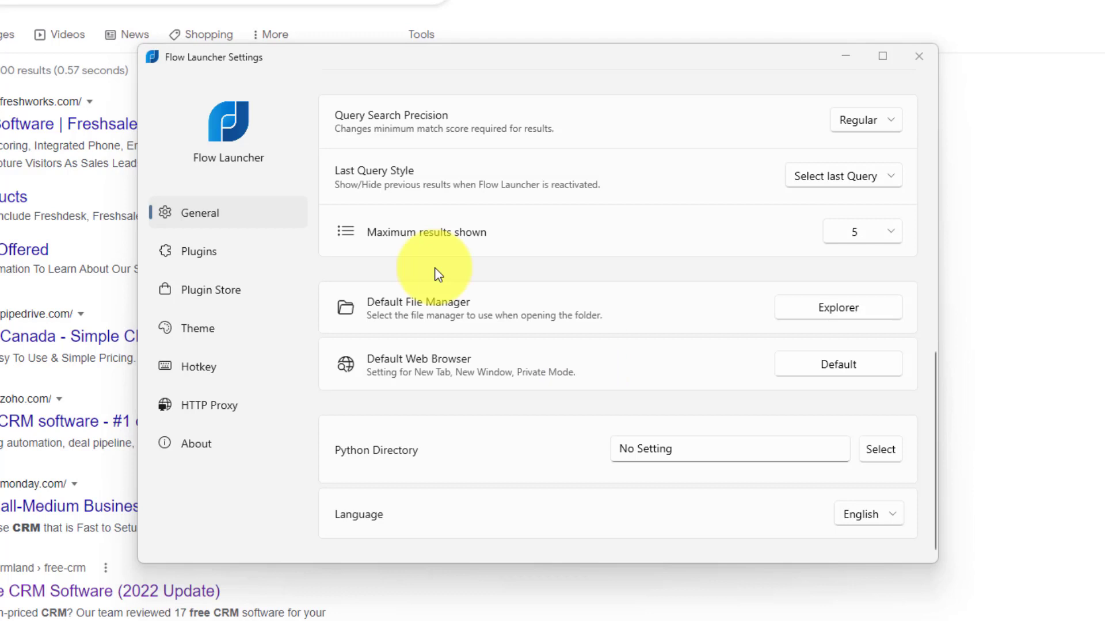
click(210, 254)
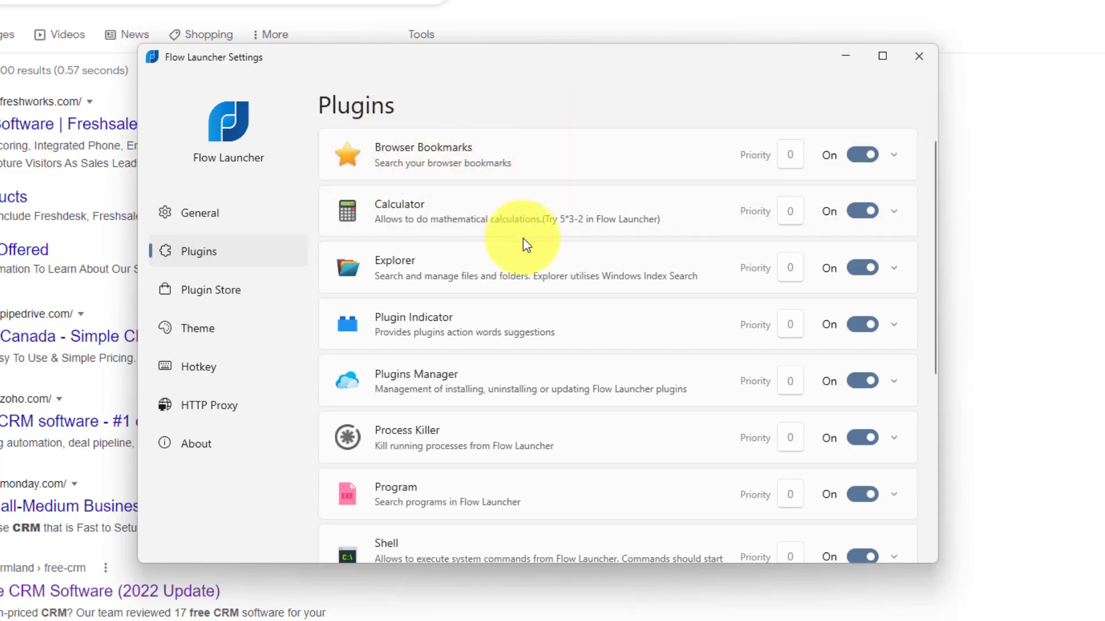
scroll(523, 244, down, 3)
scroll(526, 244, down, 3)
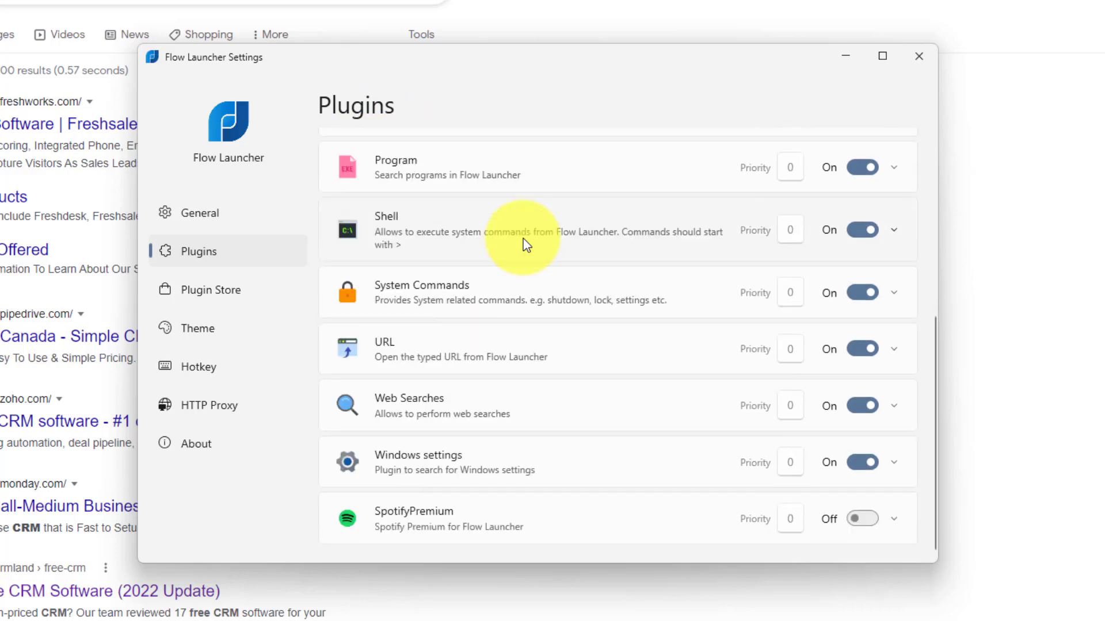
scroll(525, 244, up, 6)
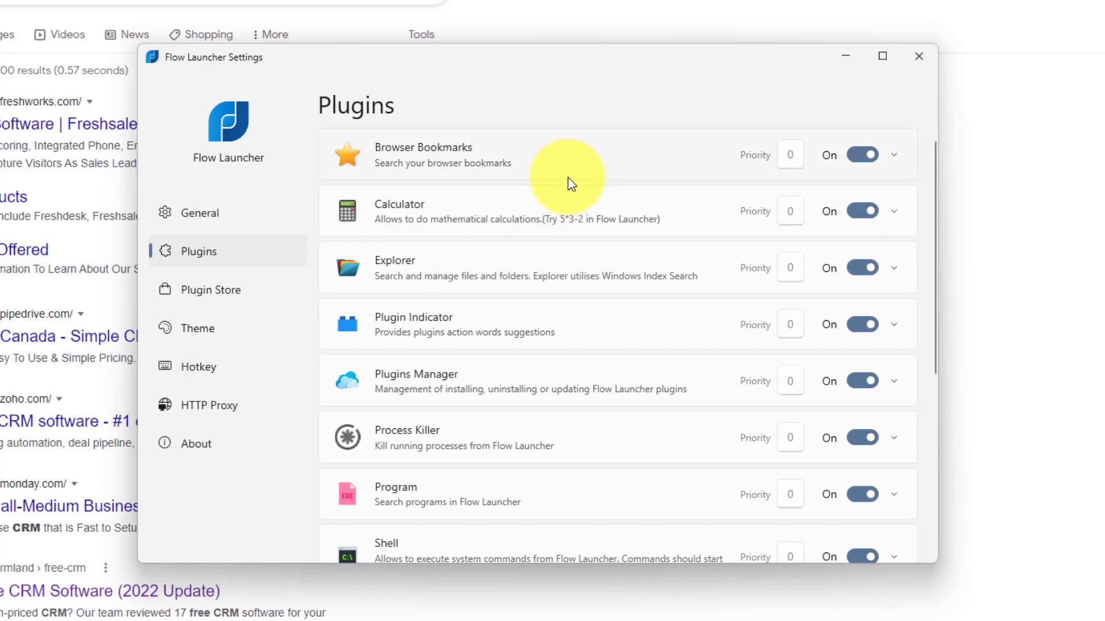
click(895, 155)
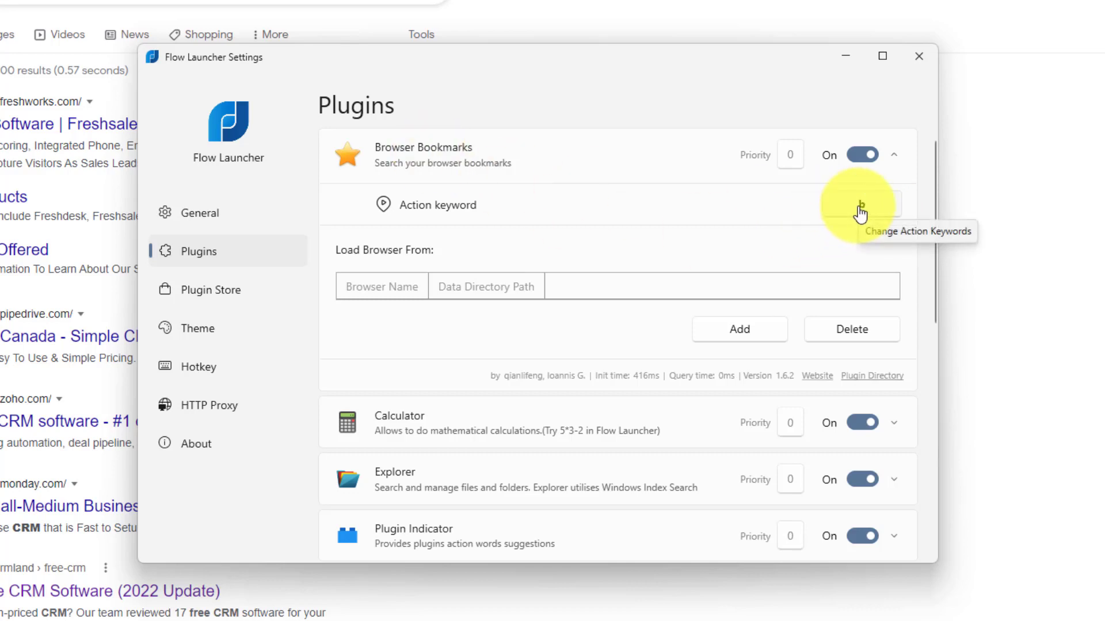
click(895, 156)
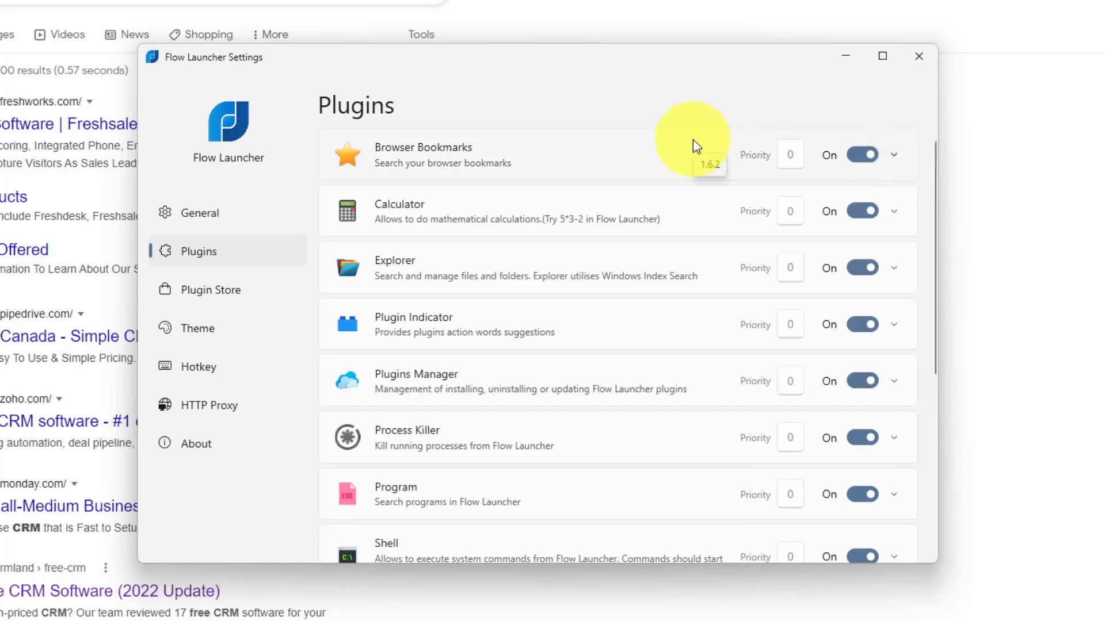
key(alt+space)
text(b)
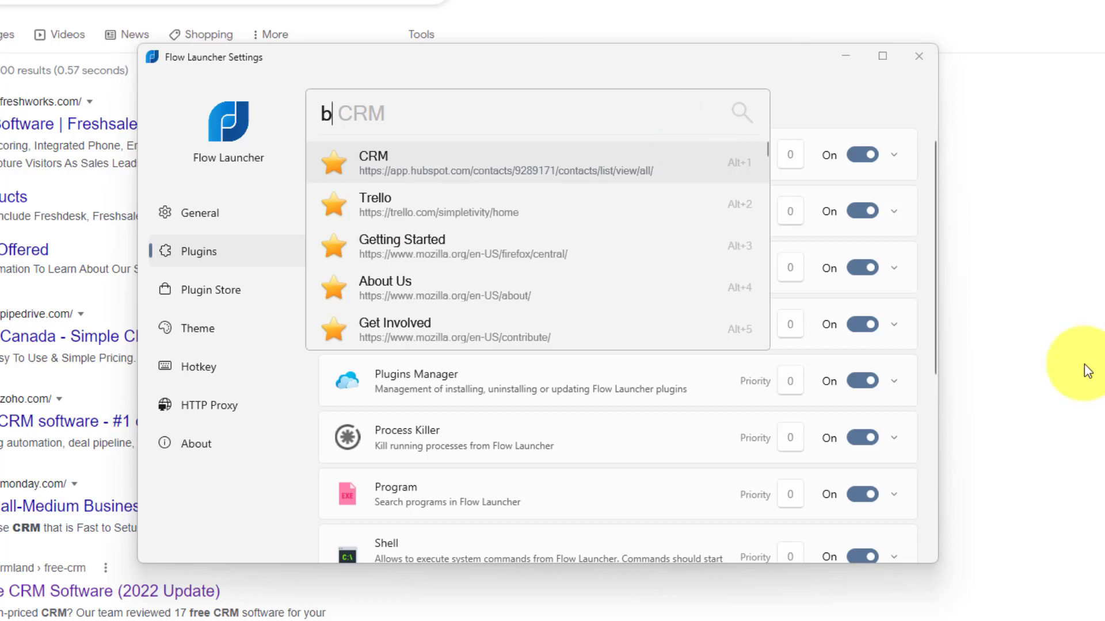
text(crm)
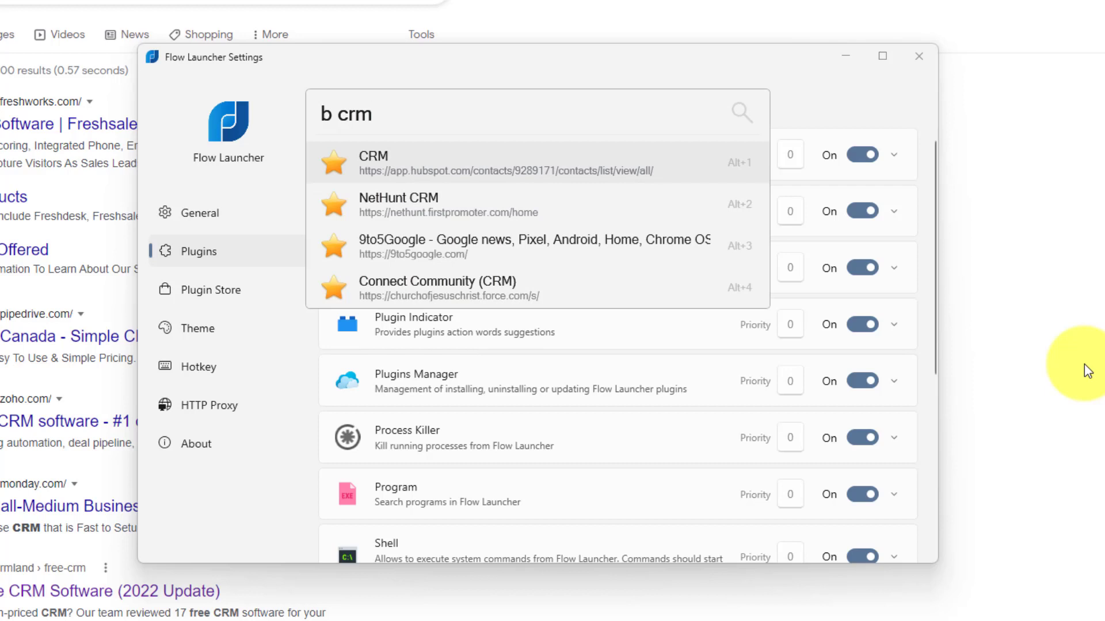
key(Down)
key(Down)
key(Down)
key(Up)
key(Up)
key(Up)
key(BackSpace)
key(BackSpace)
key(BackSpace)
key(BackSpace)
key(BackSpace)
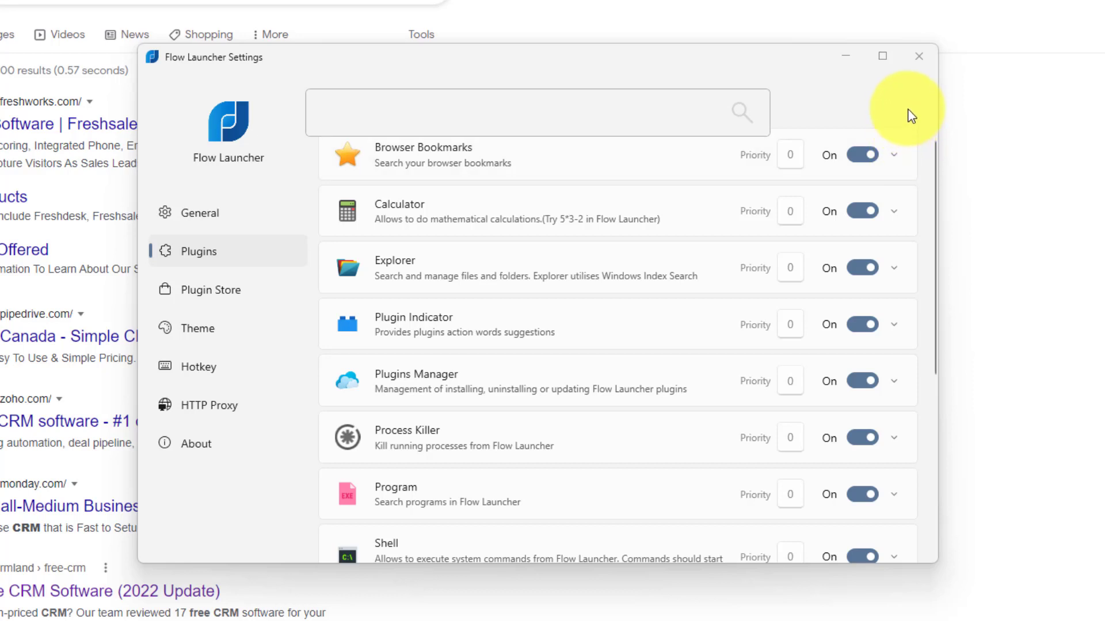
key(Return)
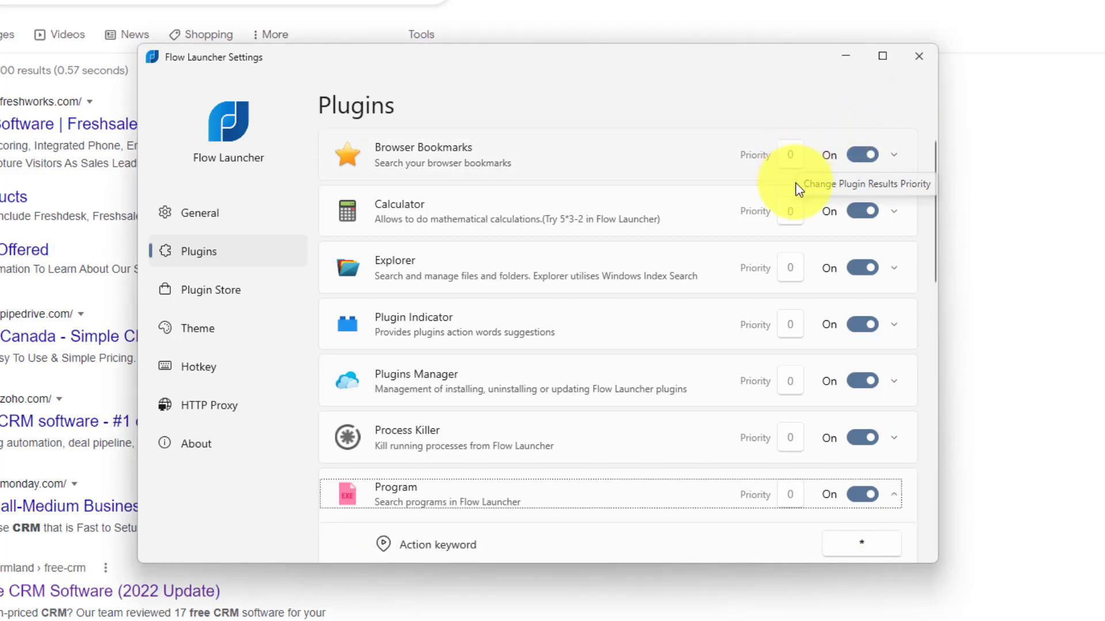
scroll(793, 210, down, 5)
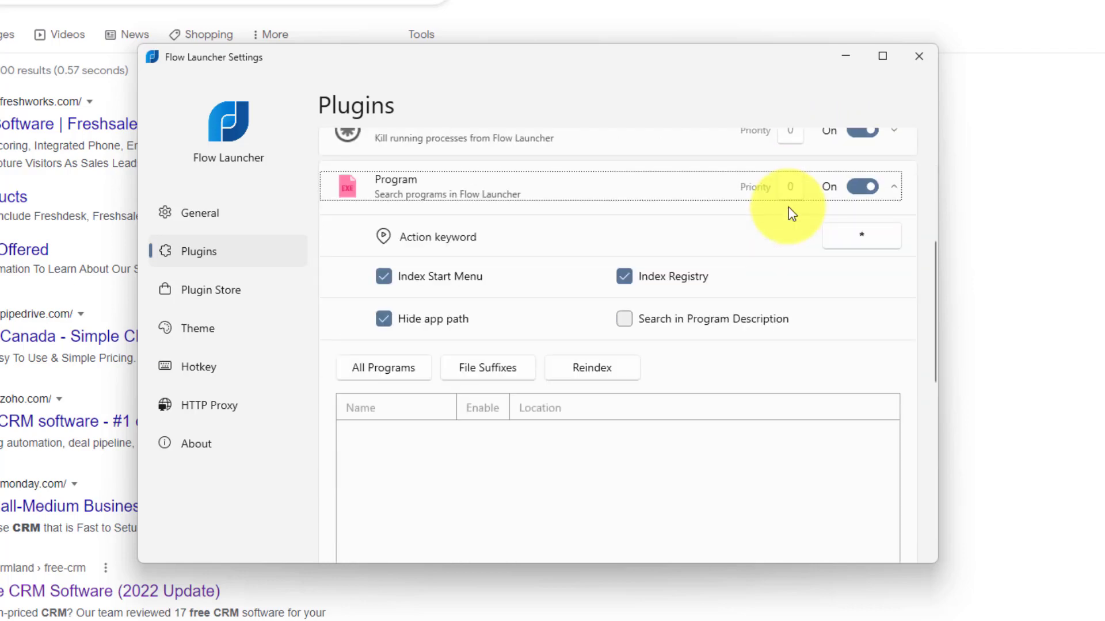
click(894, 186)
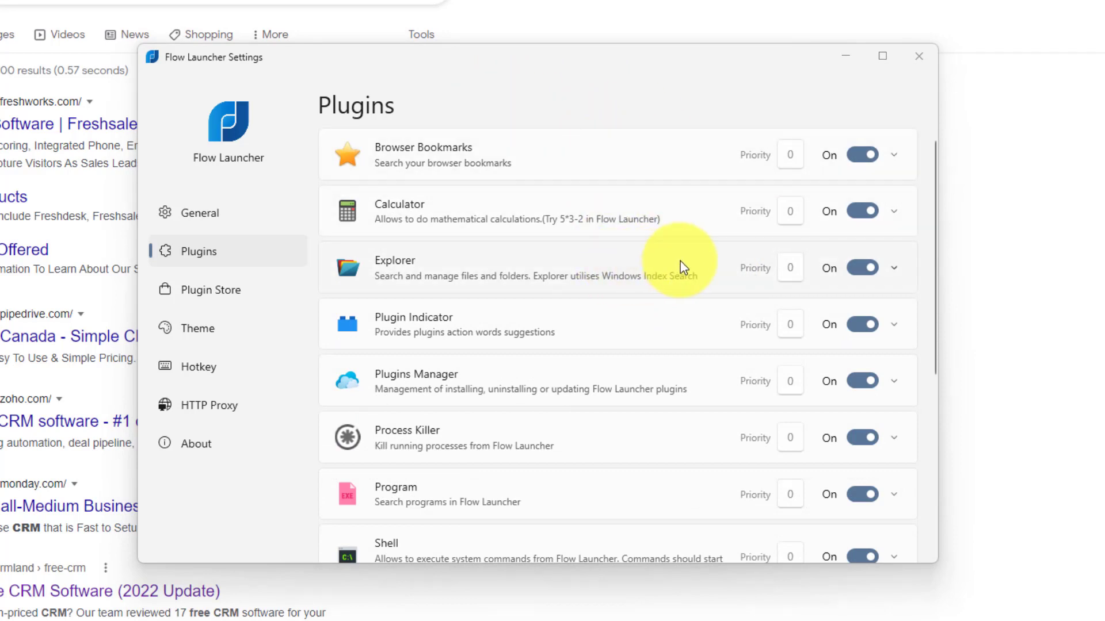
click(791, 269)
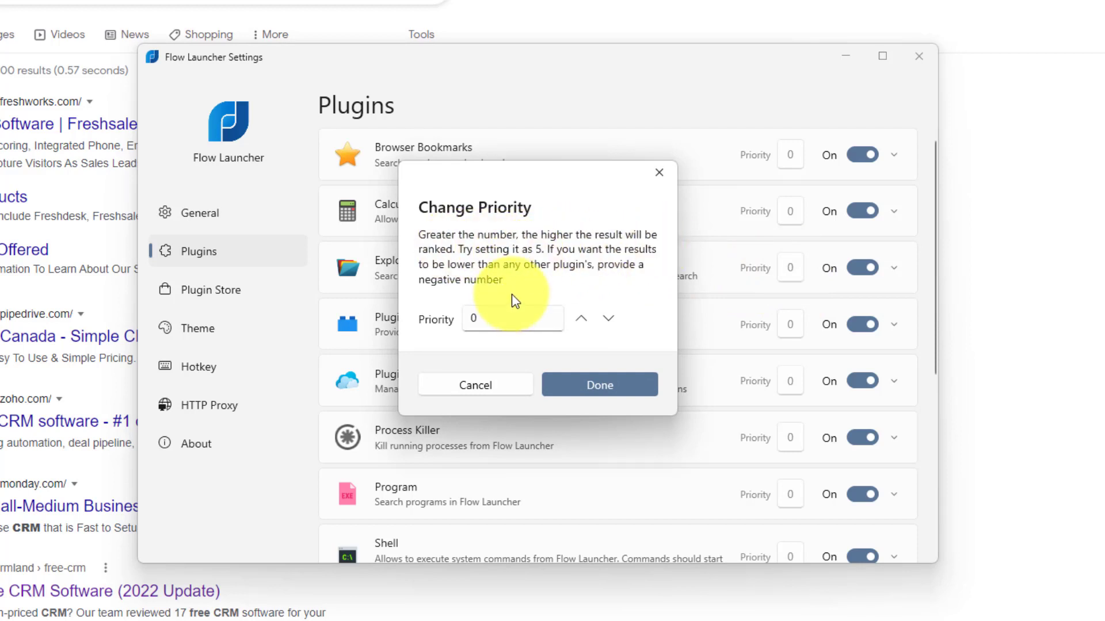
click(494, 319)
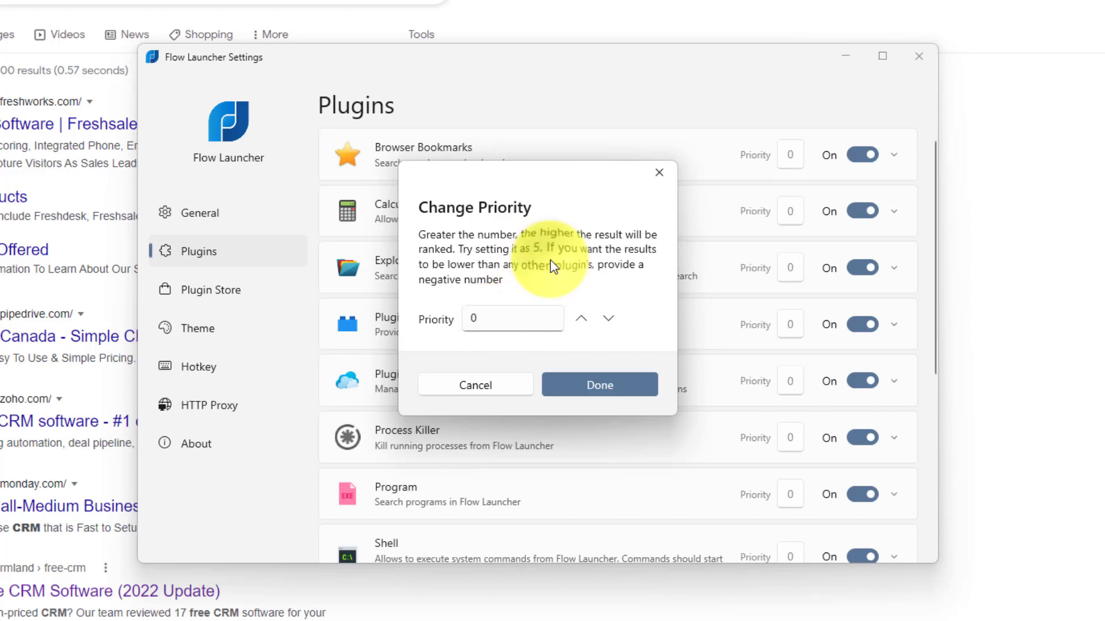
click(469, 384)
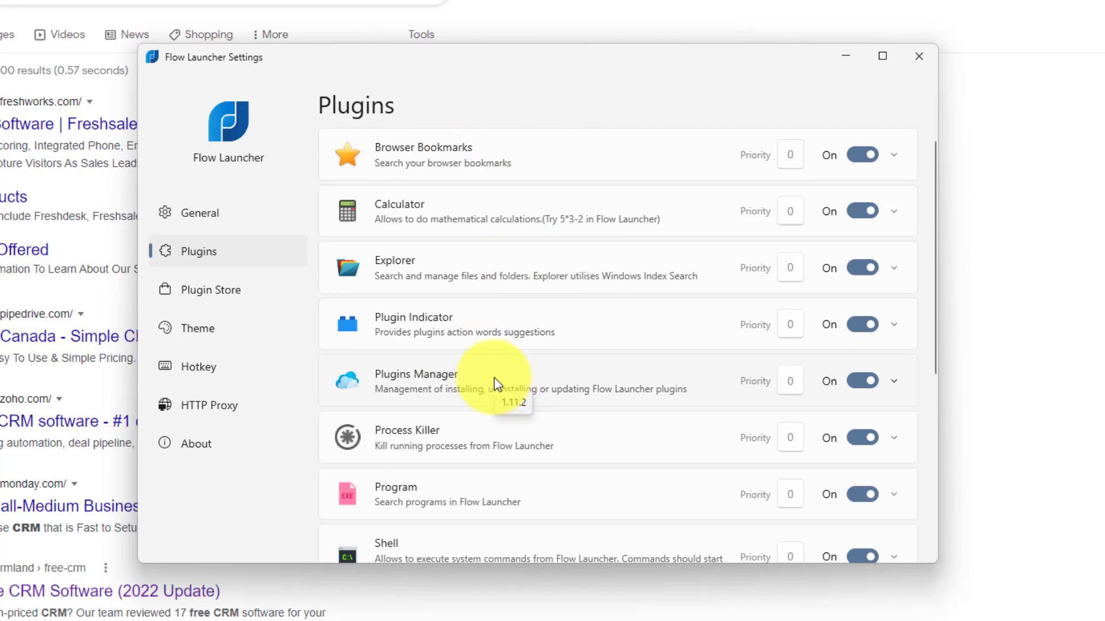
Scroll the installed plugins list, then open the Plugin Store.
scroll(494, 385, down, 3)
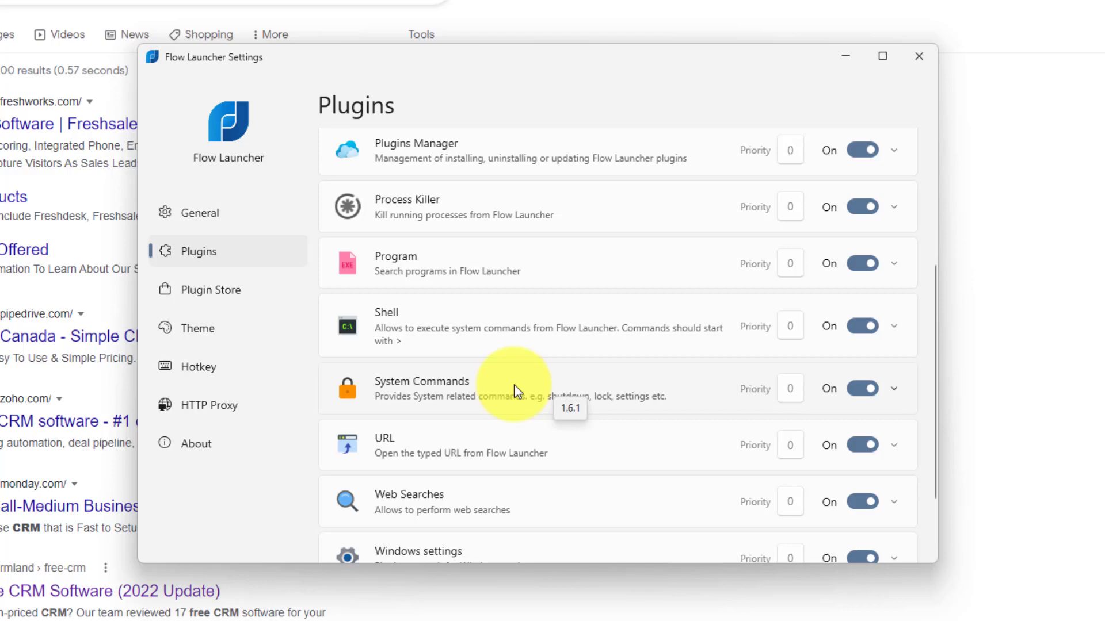
scroll(461, 434, down, 3)
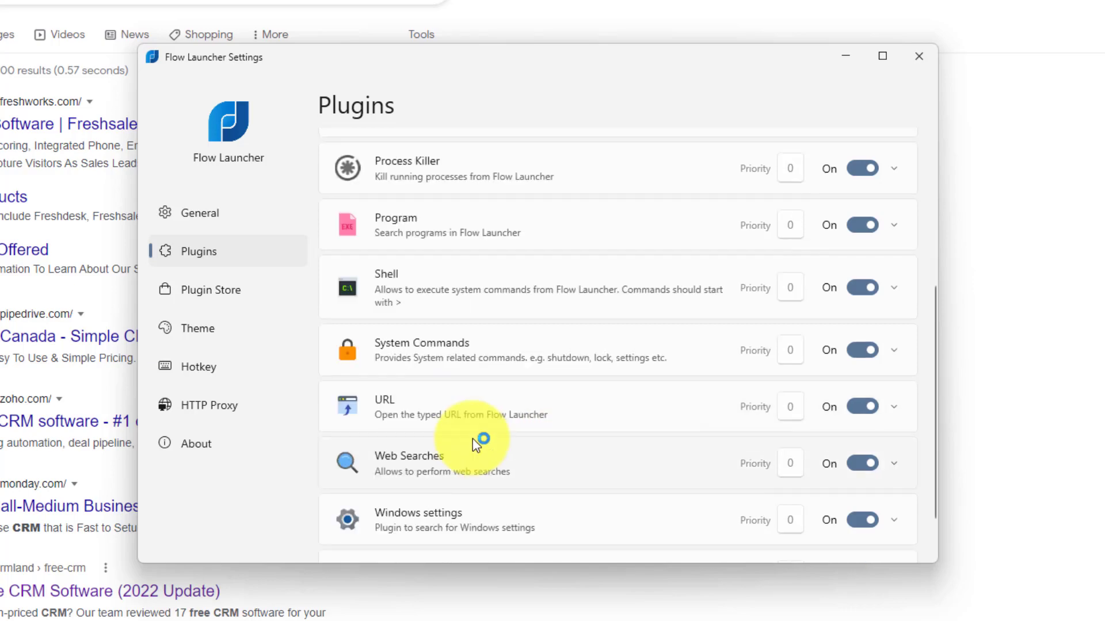
scroll(633, 262, up, 3)
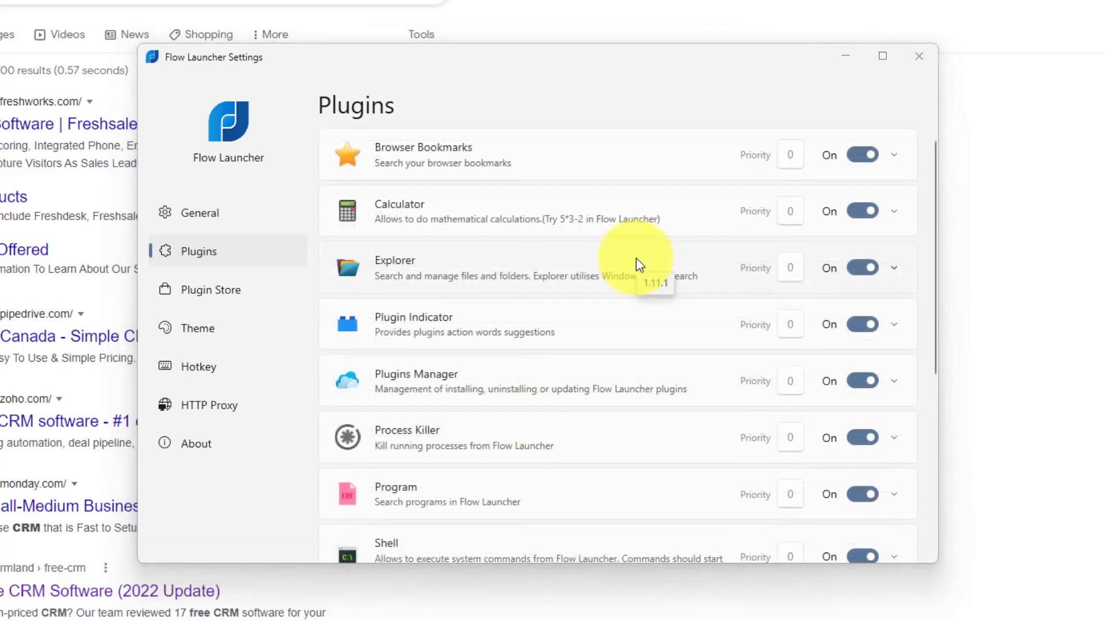
scroll(637, 265, down, 3)
click(203, 291)
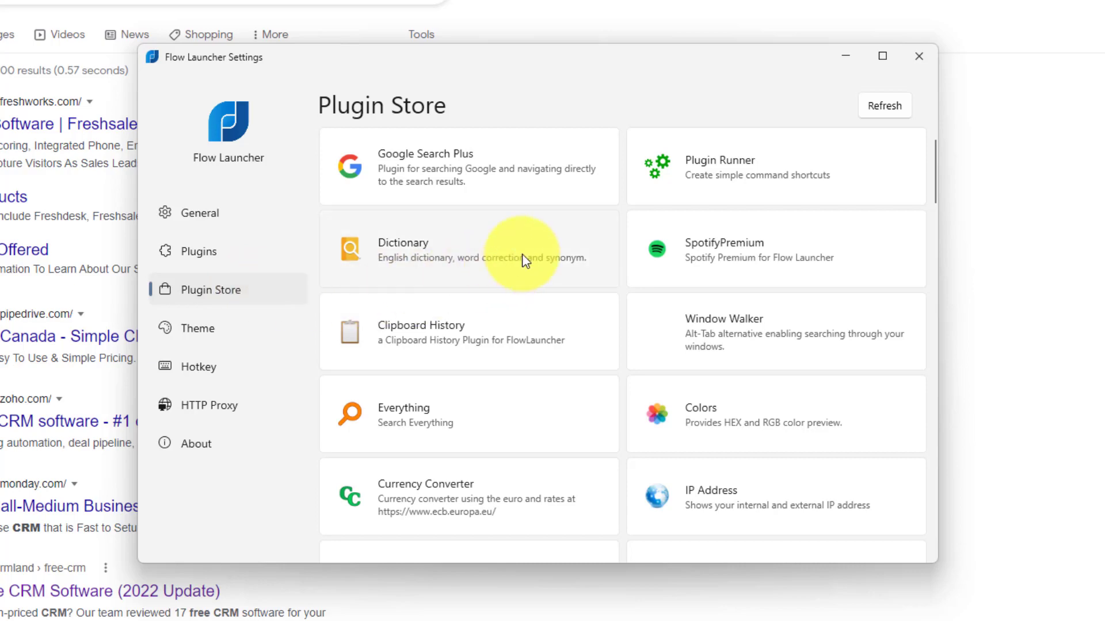
Scroll the Plugin Store grid past Steam Search, FlowYouTube, Currency Converter and other plugins.
scroll(522, 258, down, 5)
scroll(522, 255, down, 9)
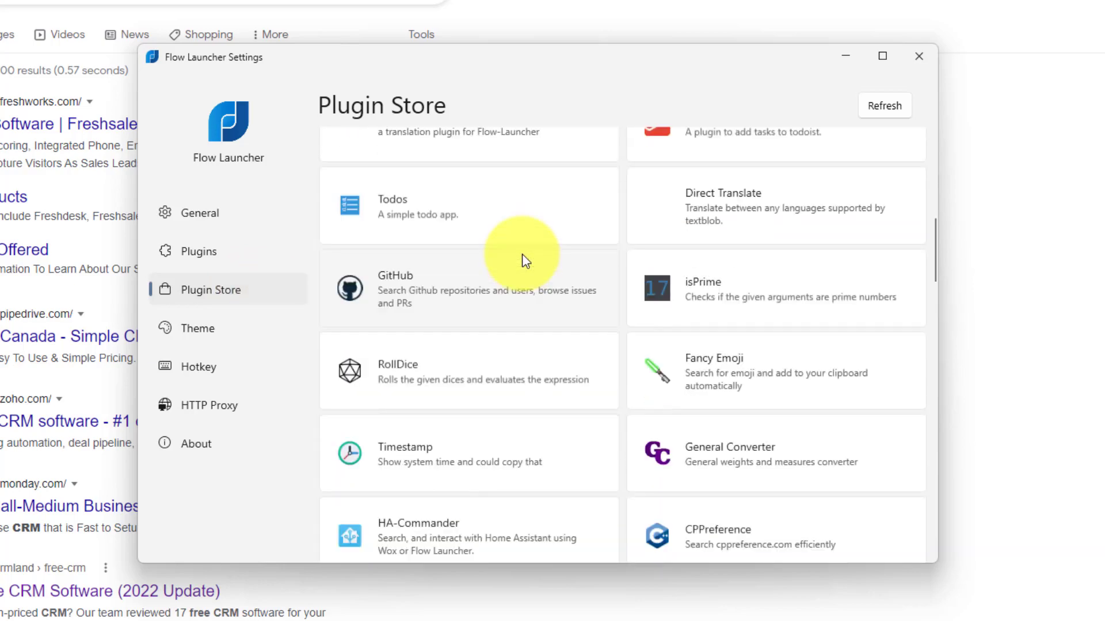
scroll(523, 259, down, 1)
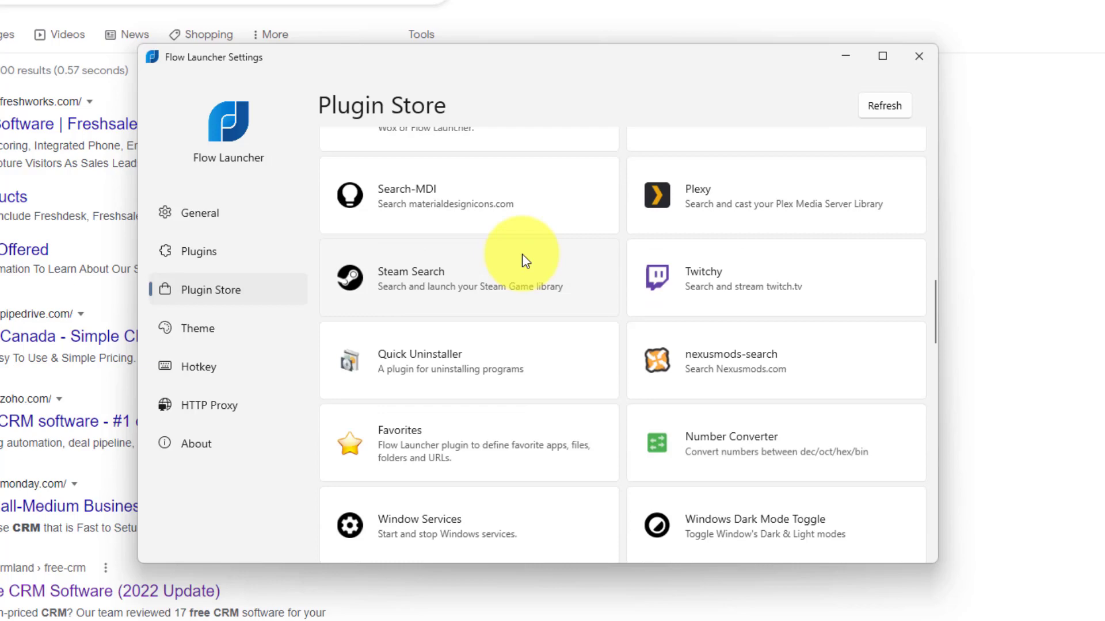
scroll(524, 259, down, 1)
scroll(522, 253, down, 3)
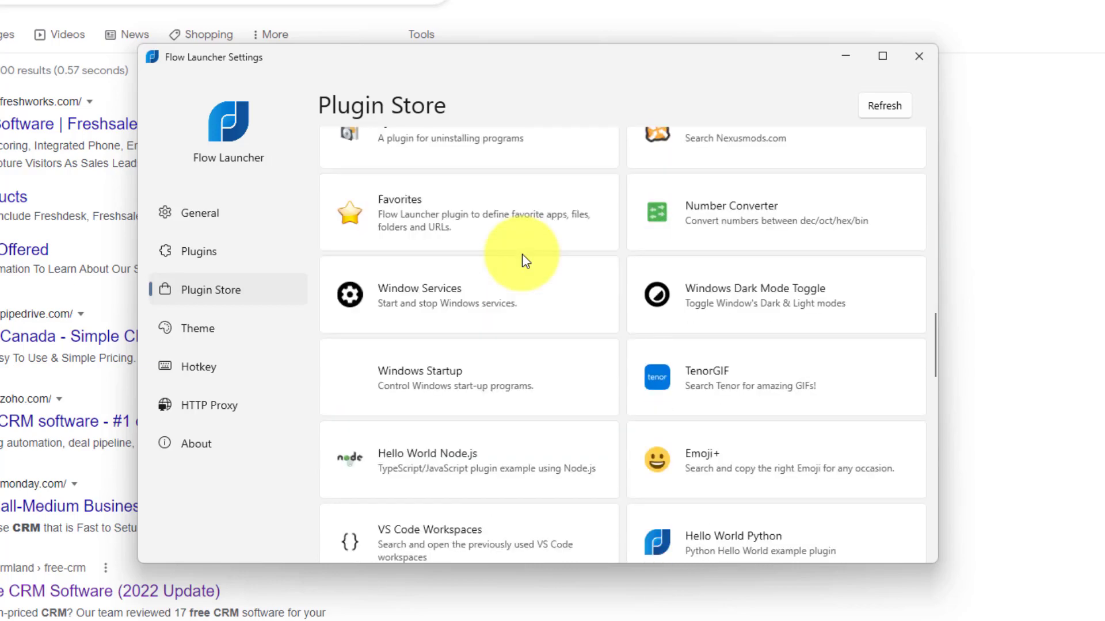
scroll(522, 254, down, 4)
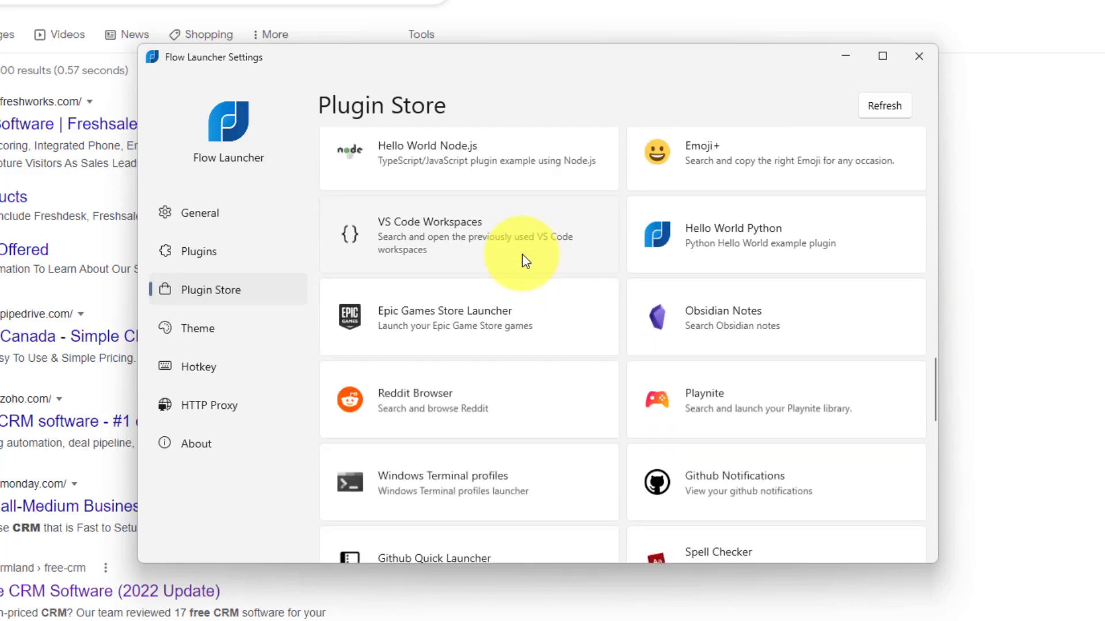
scroll(522, 254, down, 3)
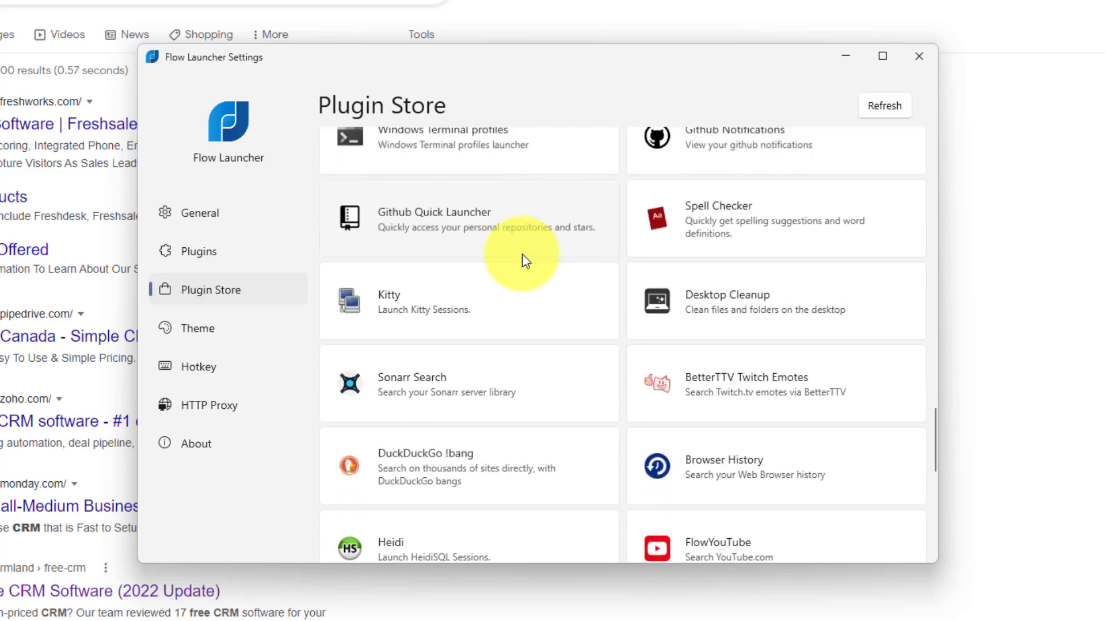
scroll(522, 254, up, 5)
scroll(522, 254, down, 7)
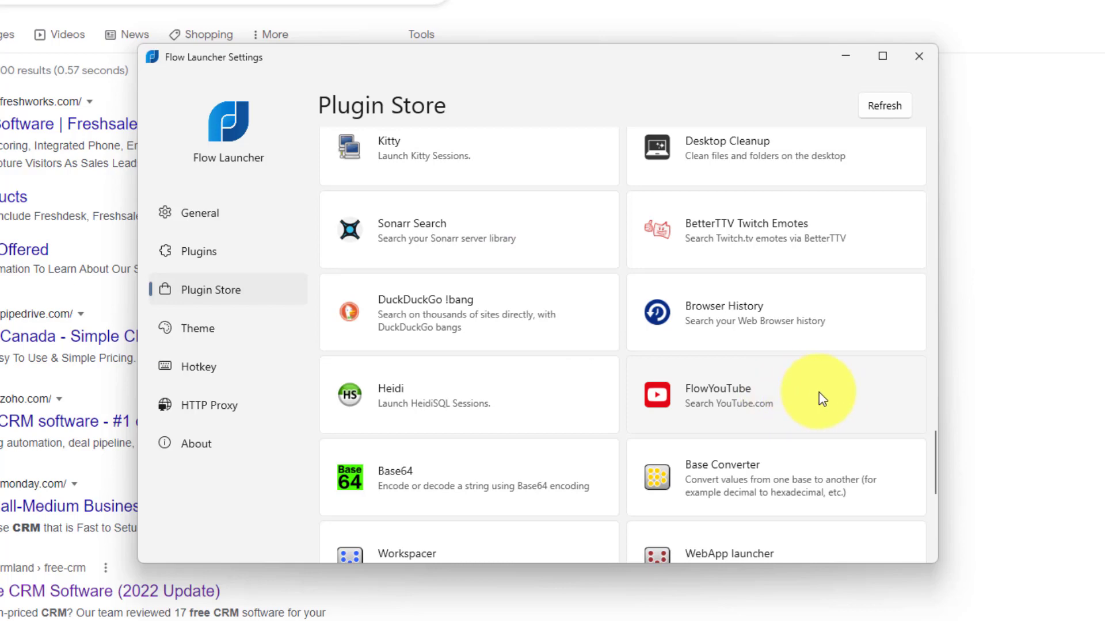
scroll(821, 399, up, 20)
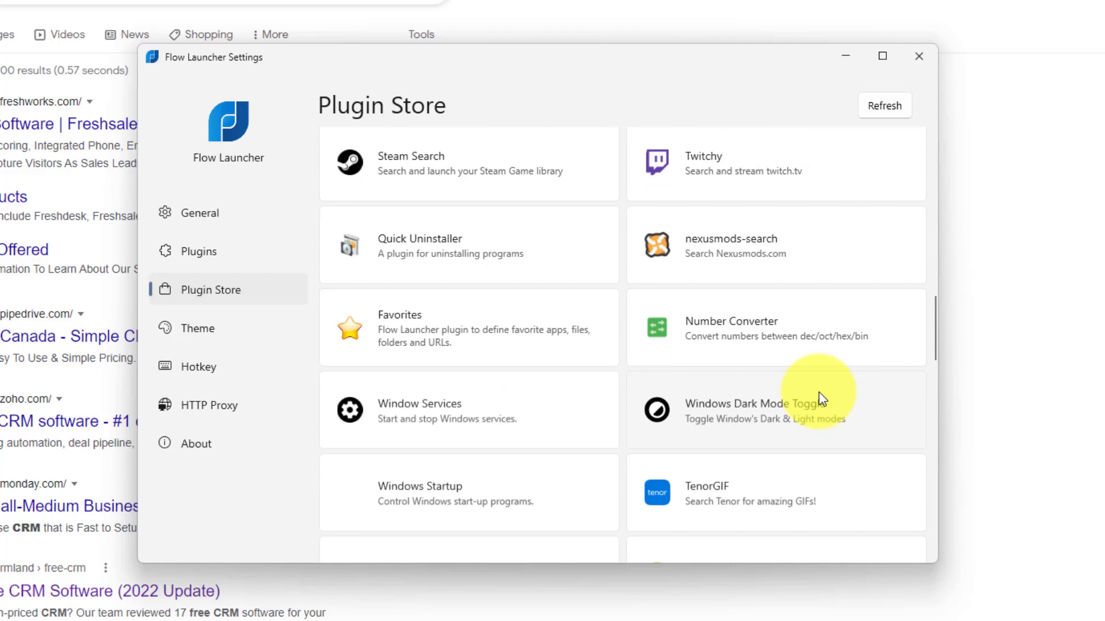
scroll(822, 399, up, 10)
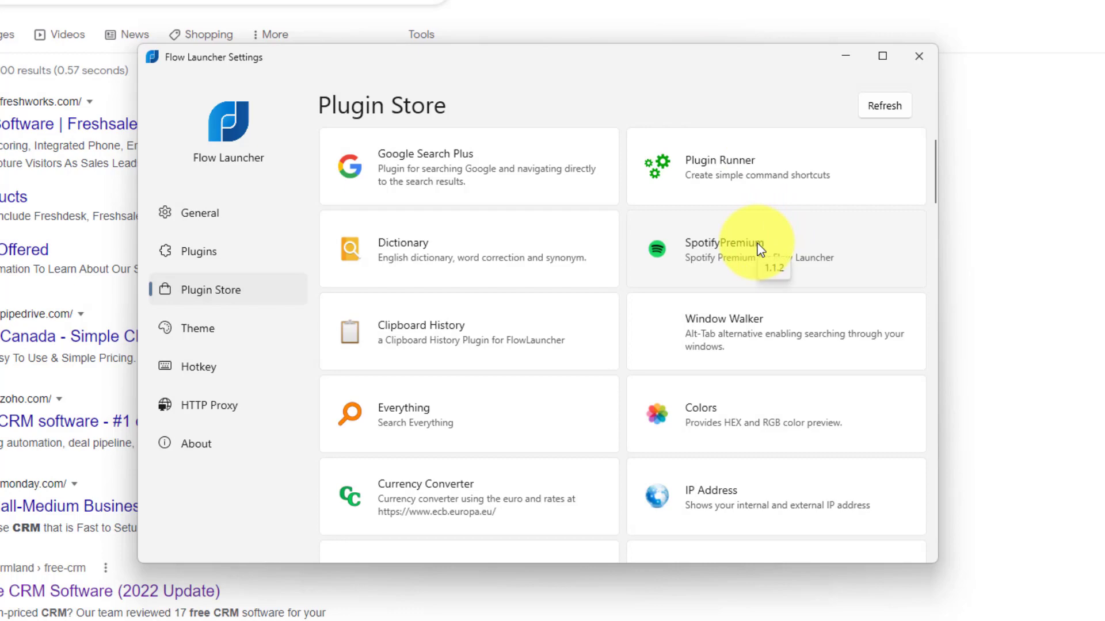
click(193, 334)
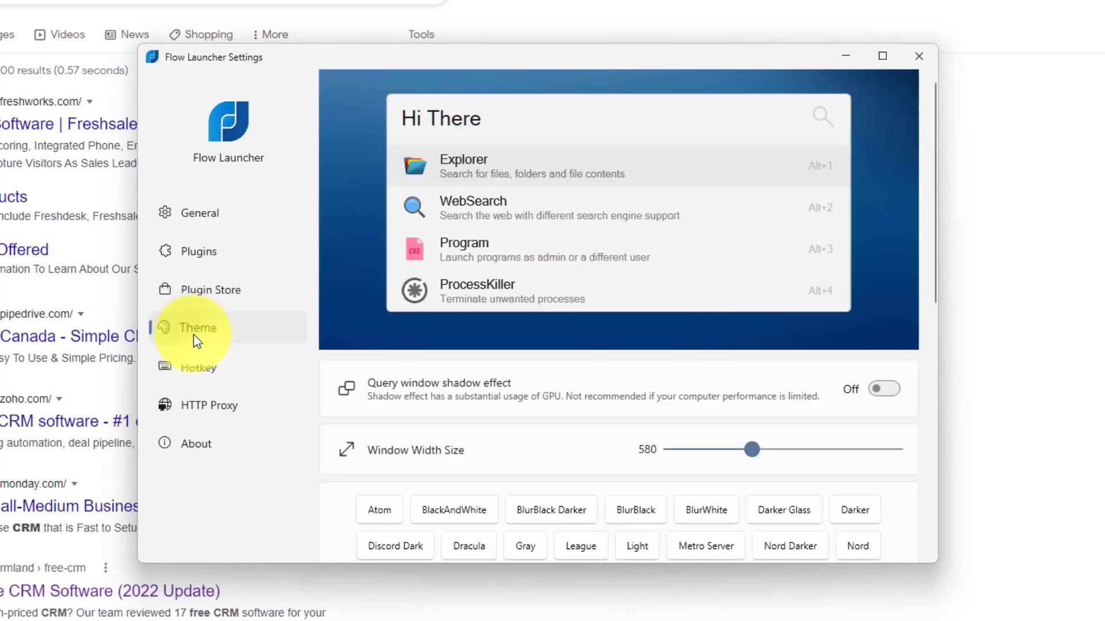
scroll(351, 284, down, 2)
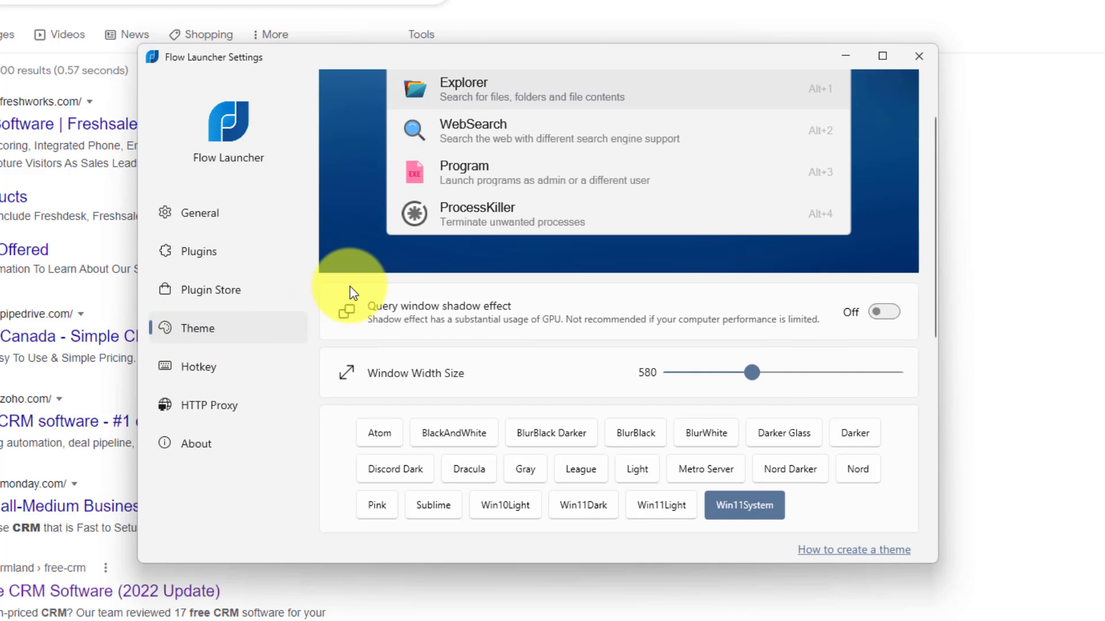
scroll(352, 293, up, 1)
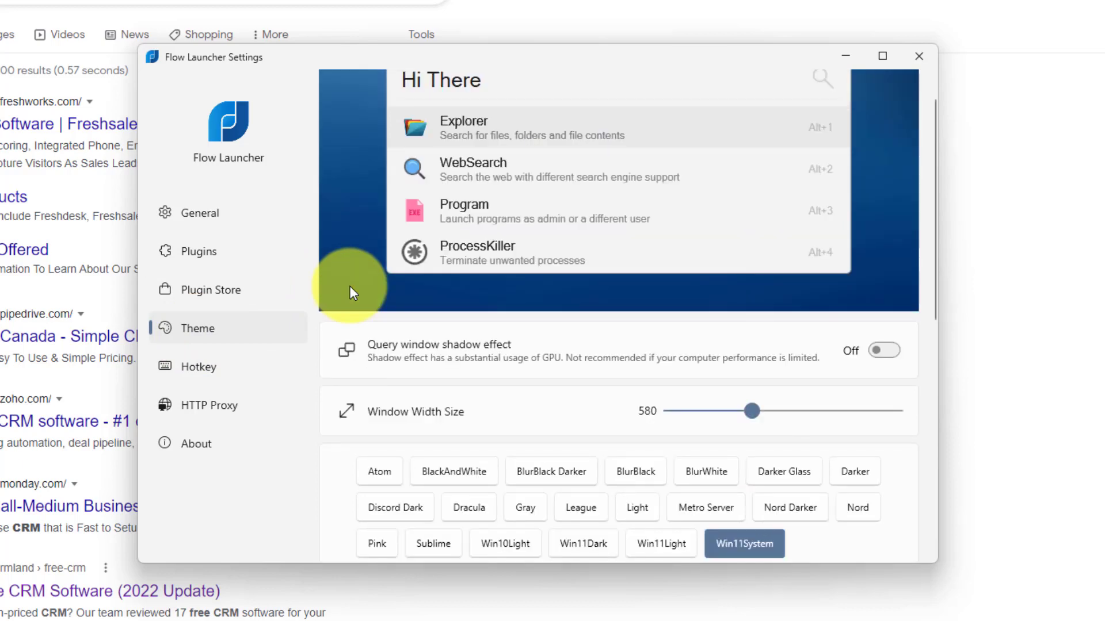
scroll(350, 285, up, 1)
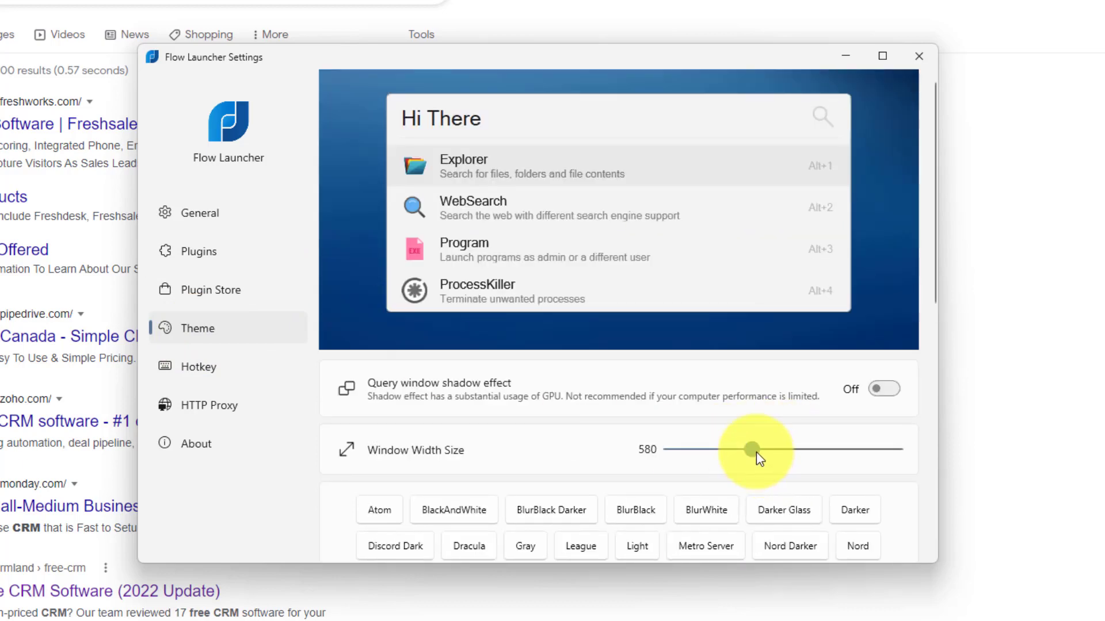
scroll(754, 455, down, 5)
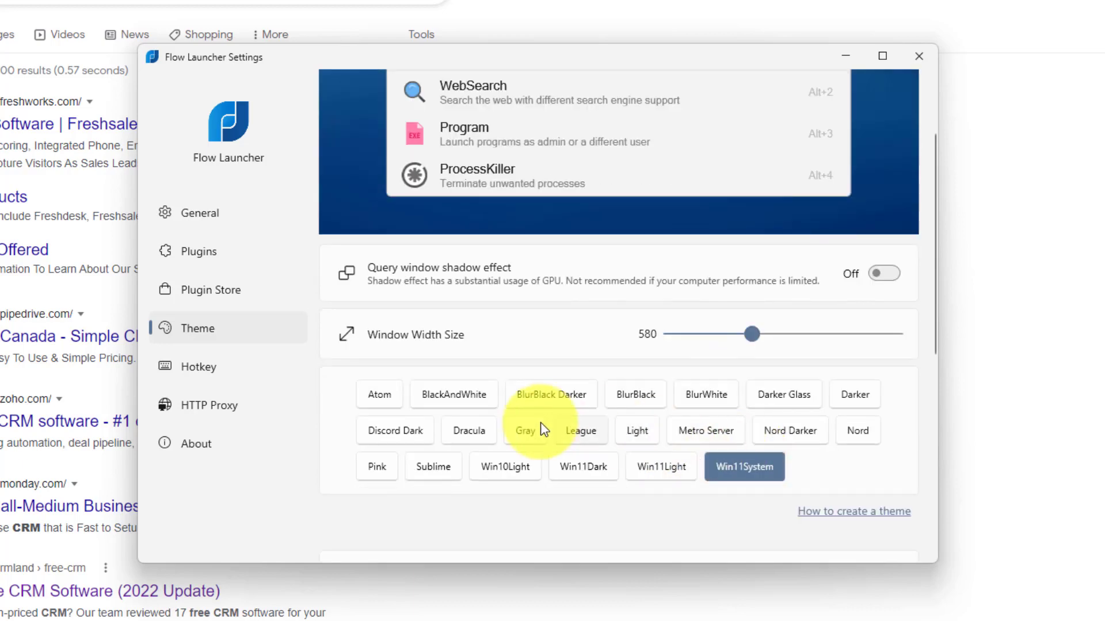
scroll(550, 358, down, 2)
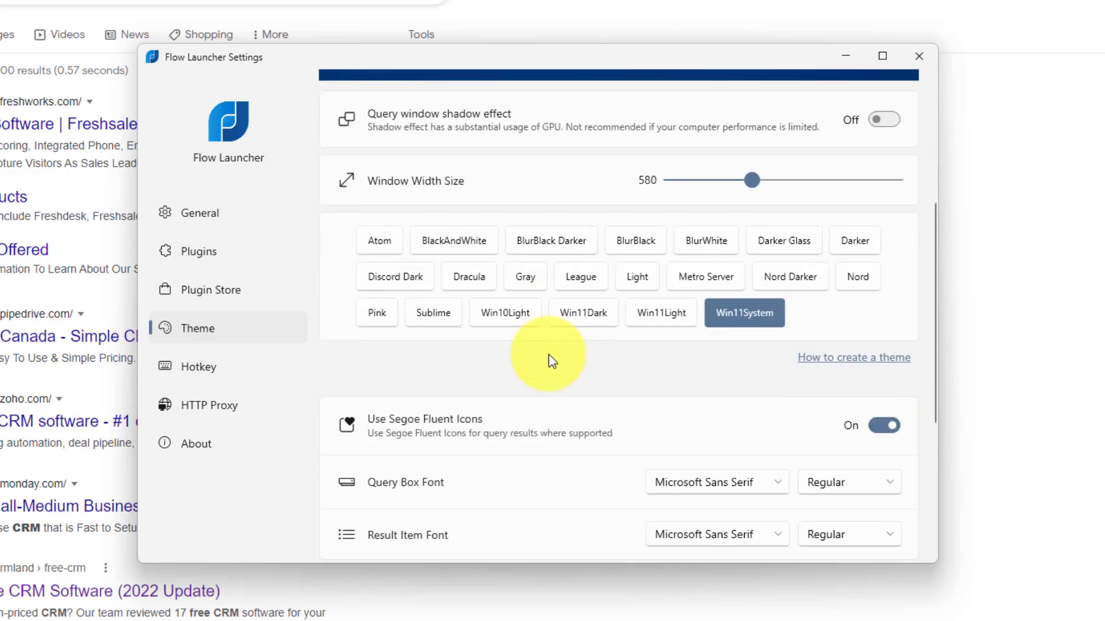
scroll(551, 360, down, 6)
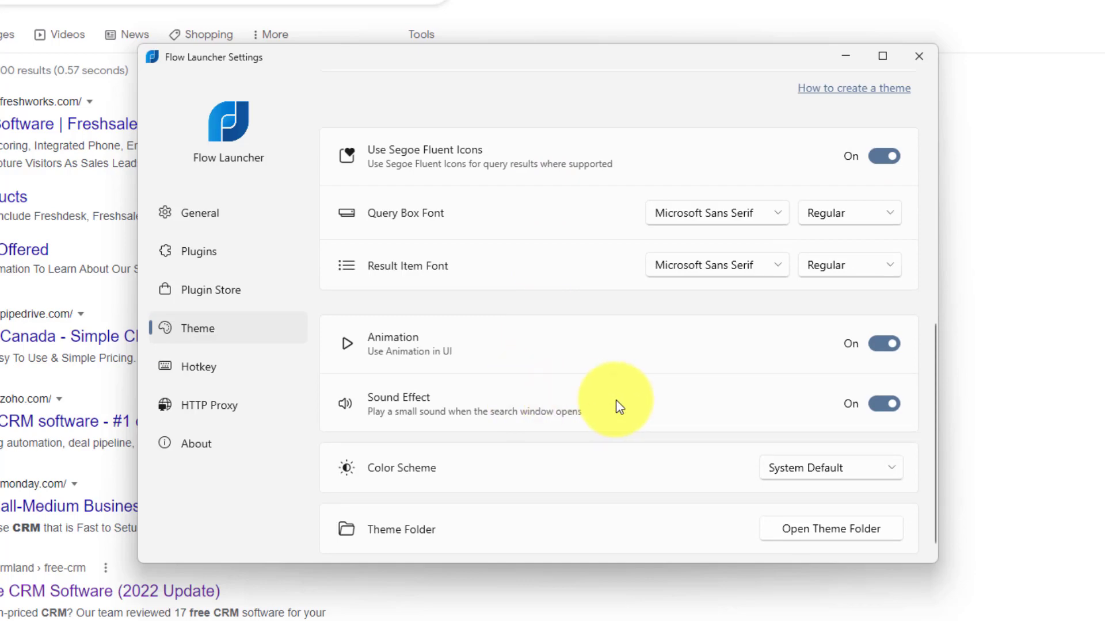
scroll(619, 407, up, 10)
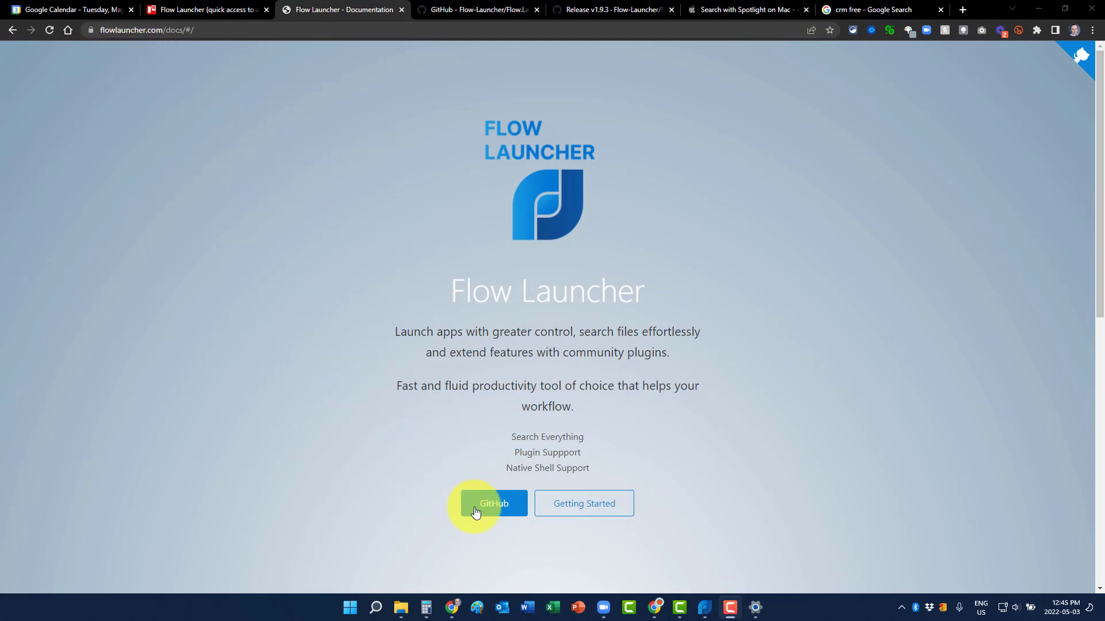
Open the Flow-Launcher/Flow.Launcher GitHub repository from the GitHub button on flowlauncher.com/docs.
click(495, 504)
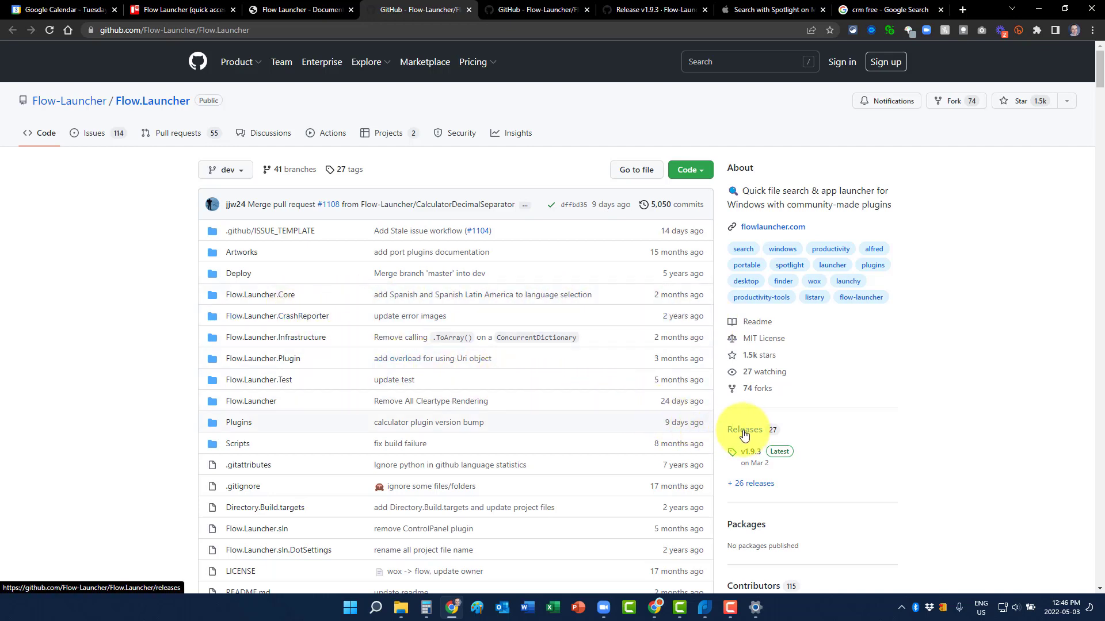
Open the v1.9.3 release page and review its notes and six assets, including Flow-Launcher-Setup.exe.
click(752, 456)
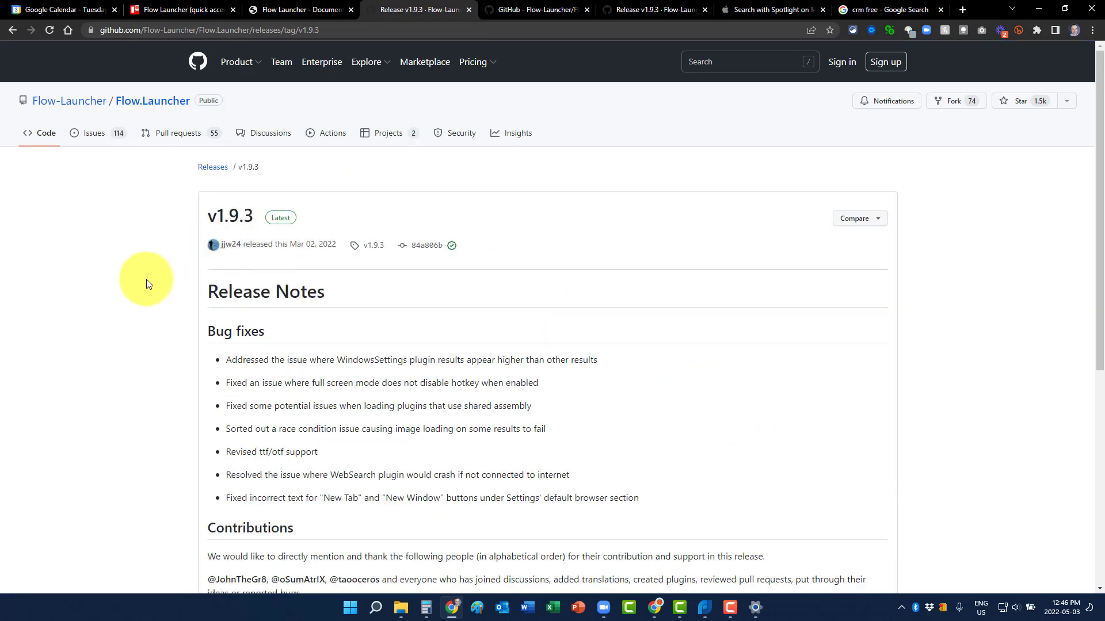
scroll(146, 278, down, 6)
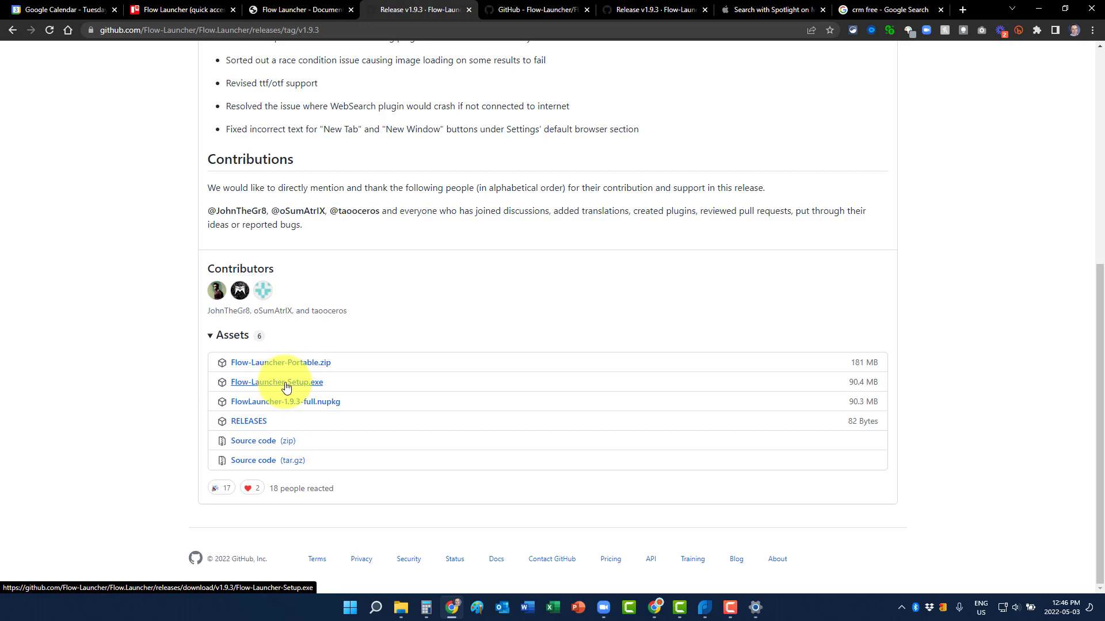
scroll(162, 401, up, 7)
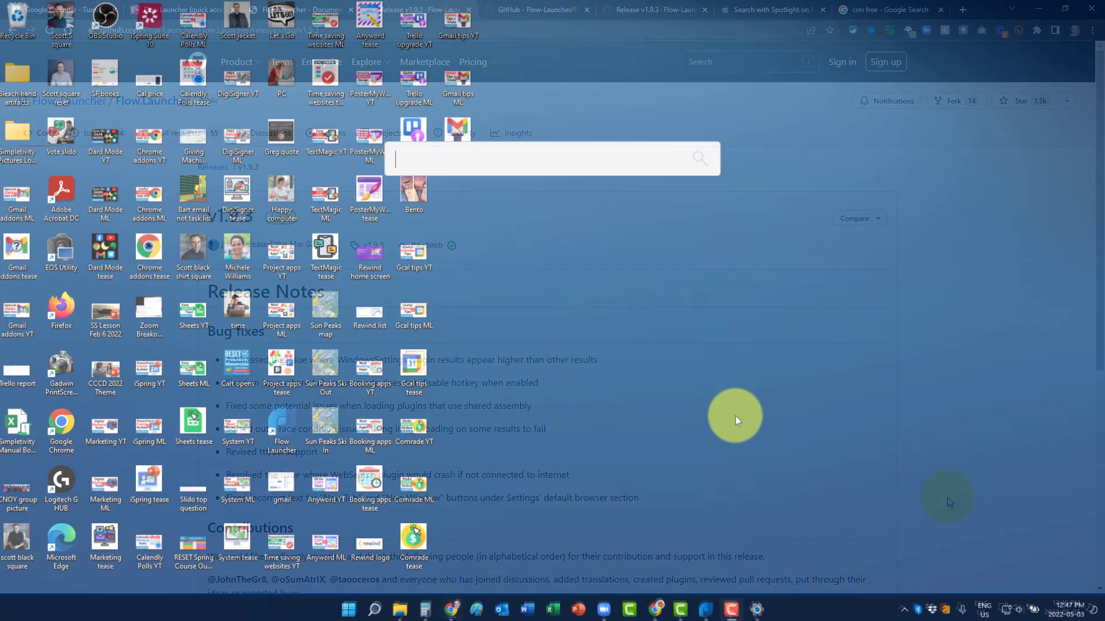
Search Flow Launcher for 'calendar' to list the Calendar app and its privacy settings.
text(calendar)
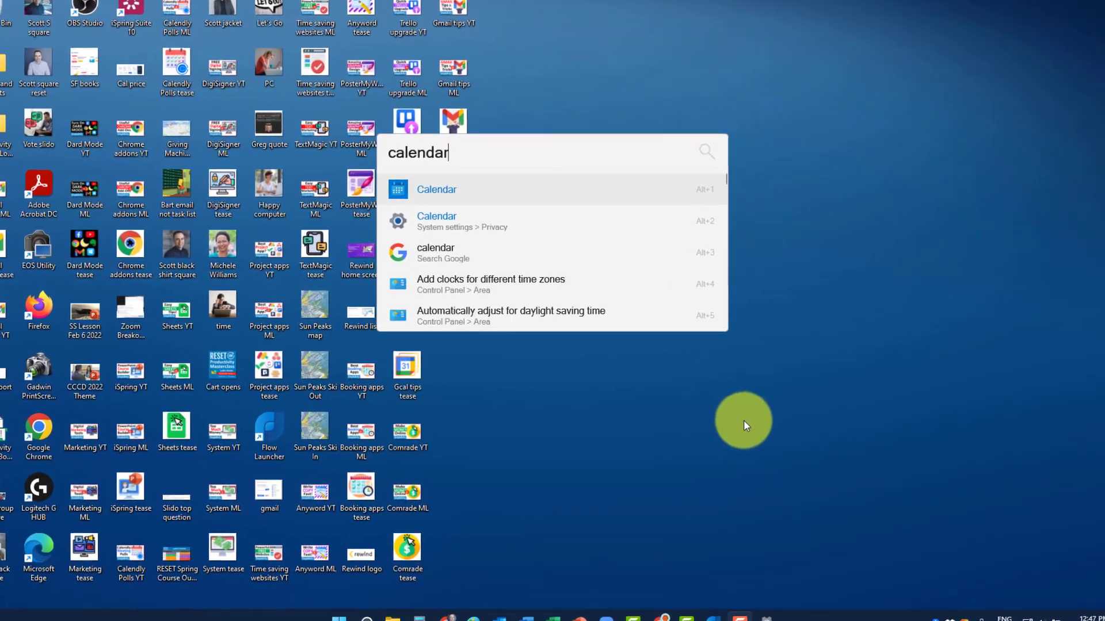